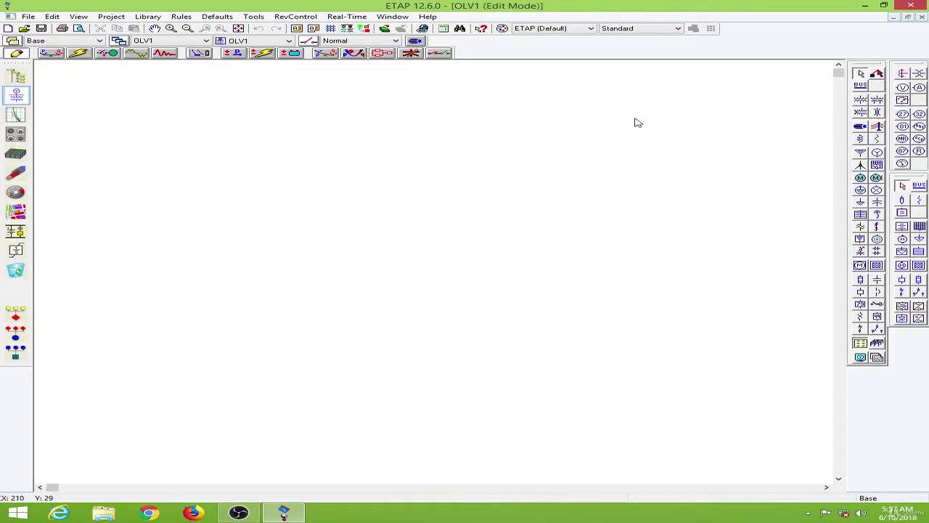
Turn on grid lines across the empty OLV1 one-line diagram canvas
click(332, 29)
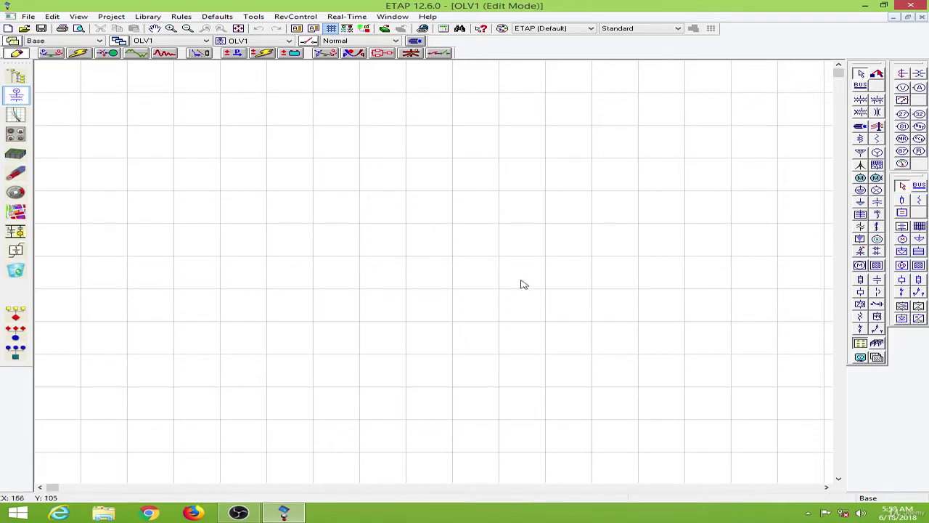
Place power grid U1 at the top, a line below it, then transformer T1
click(860, 153)
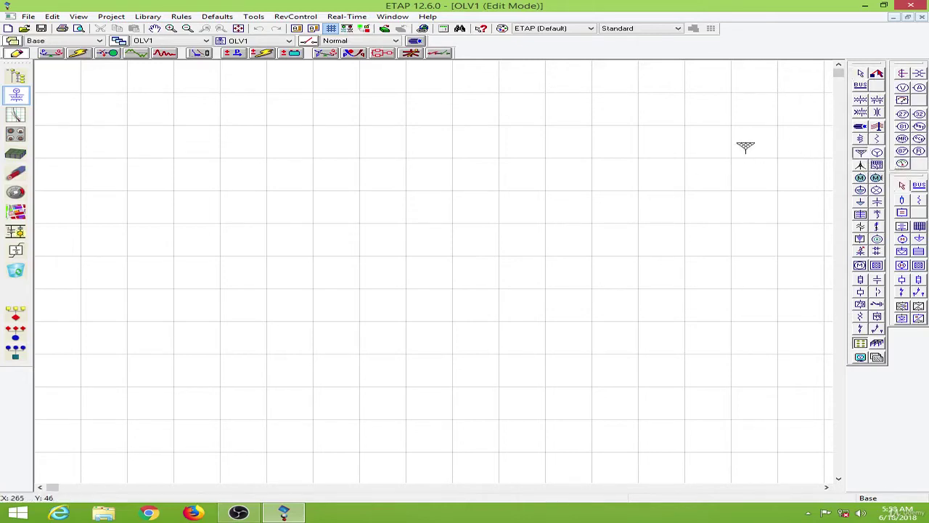
click(406, 125)
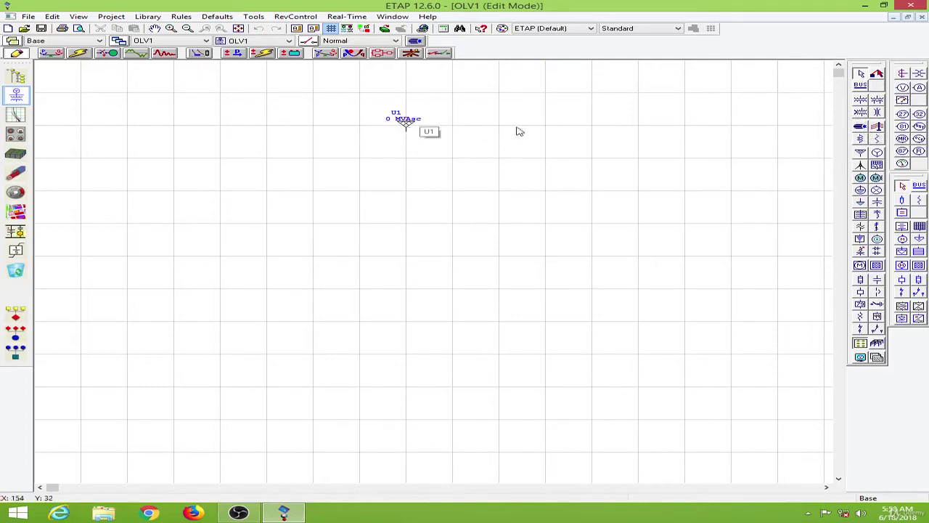
click(877, 128)
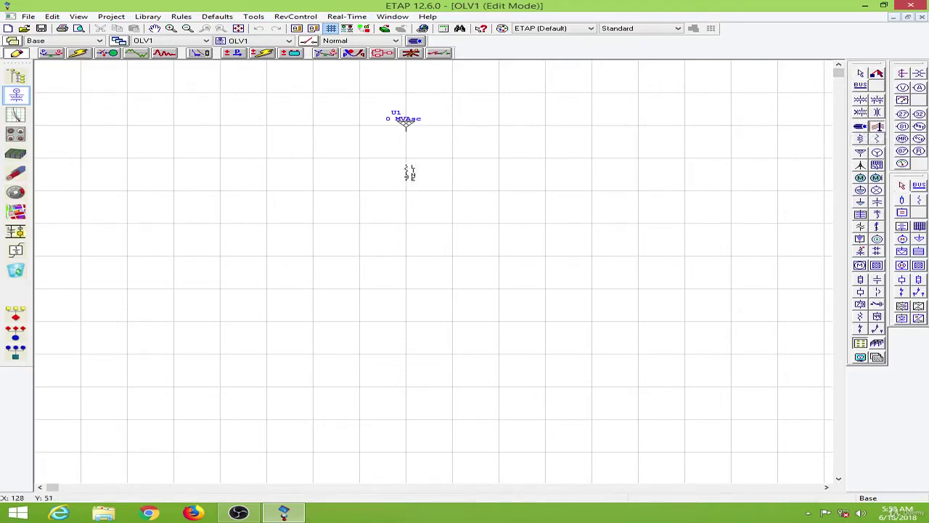
click(406, 173)
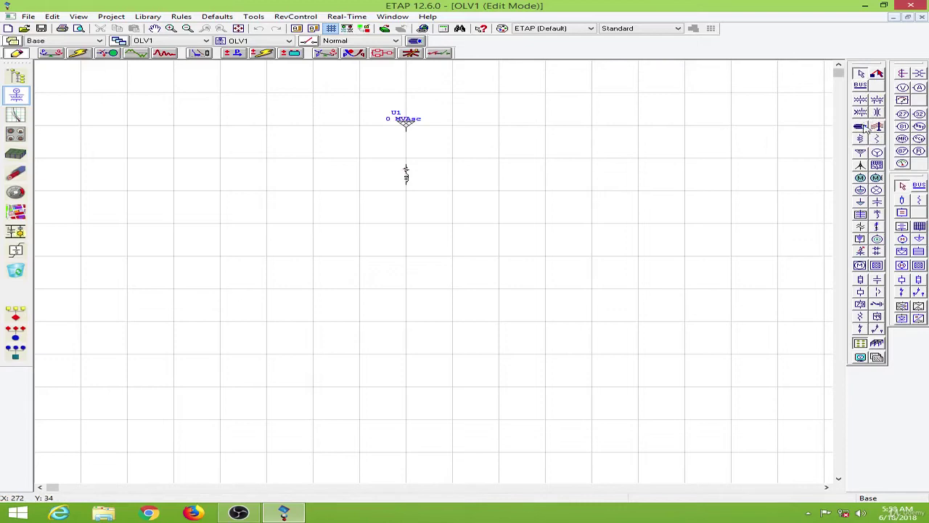
click(861, 99)
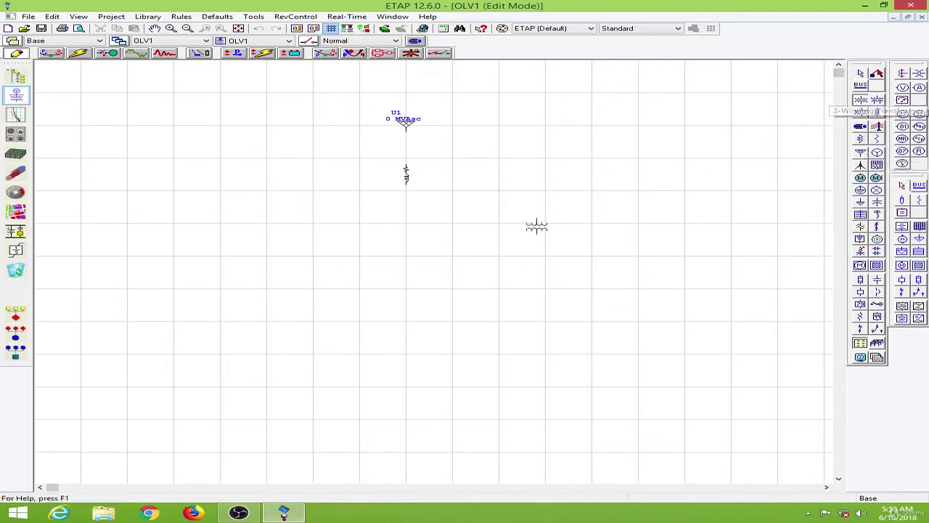
click(406, 234)
click(406, 235)
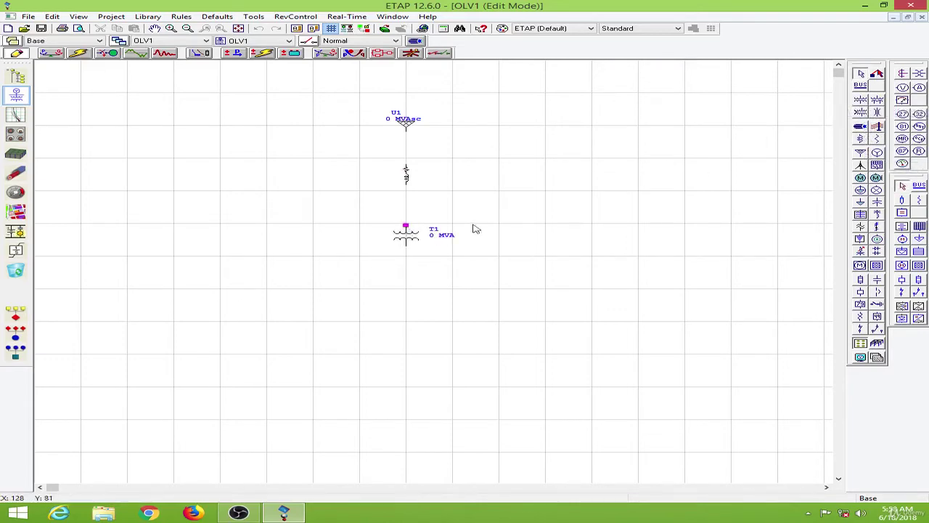
Add Cable1 below the transformer and lumped load Lump1 near the bottom
click(861, 125)
click(366, 308)
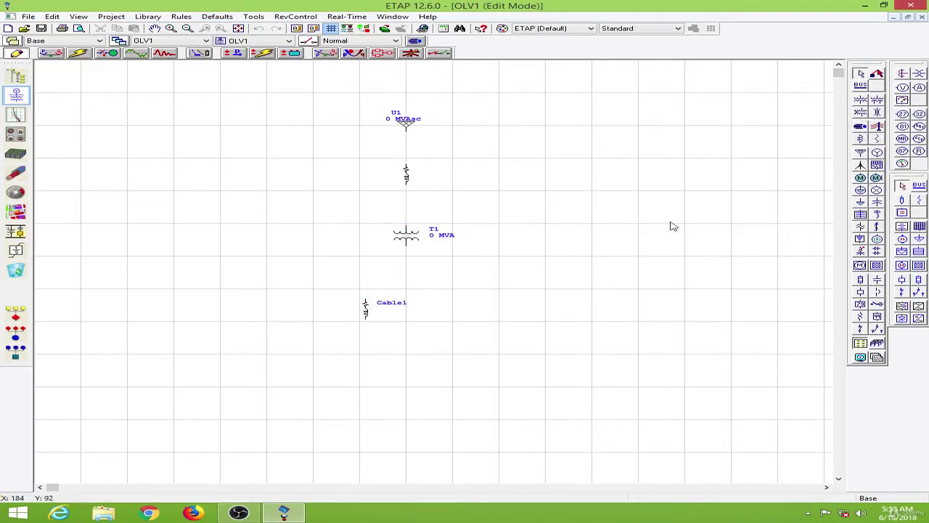
click(861, 189)
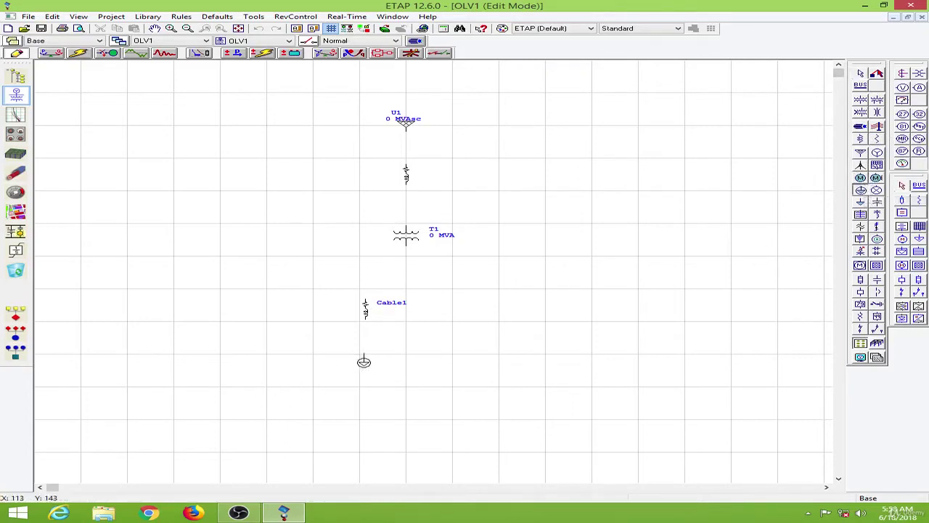
click(304, 362)
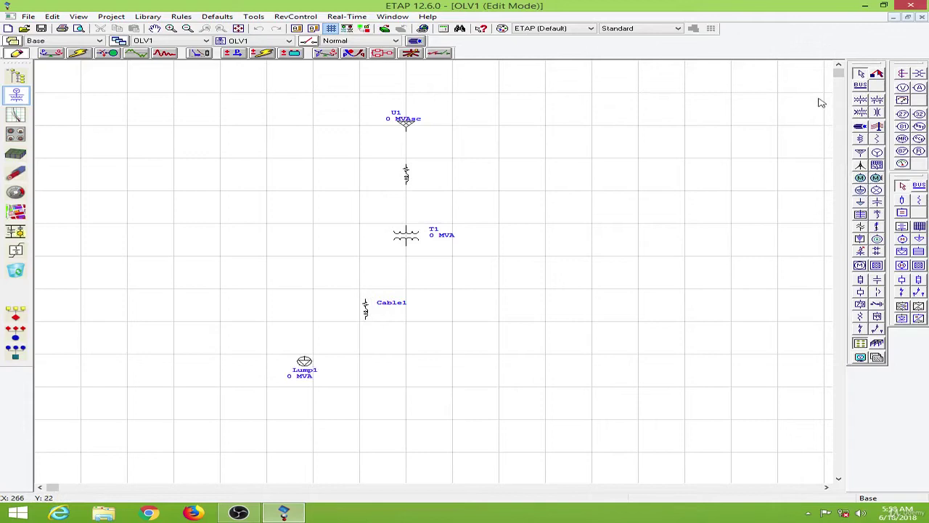
Place Bus1 below U1, Bus2 and Bus3 above and below T1, and Bus4 below Cable1
click(862, 86)
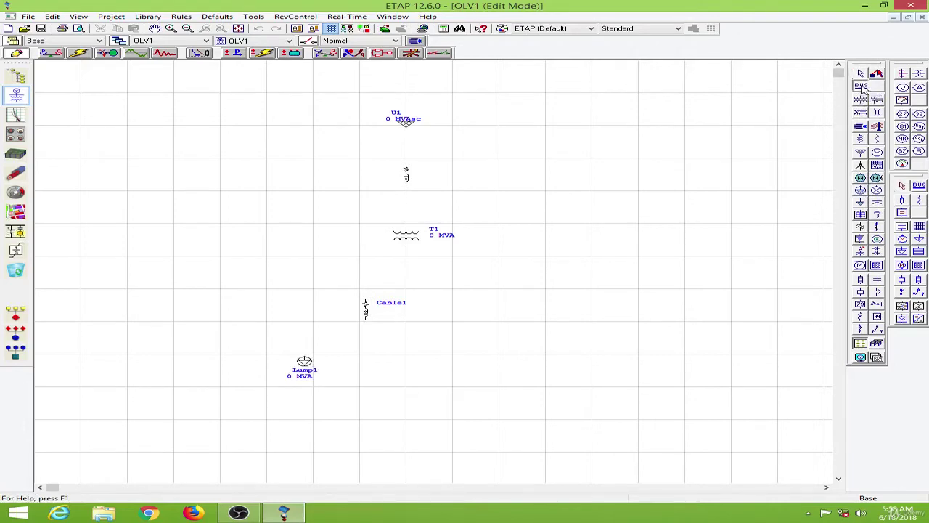
click(406, 146)
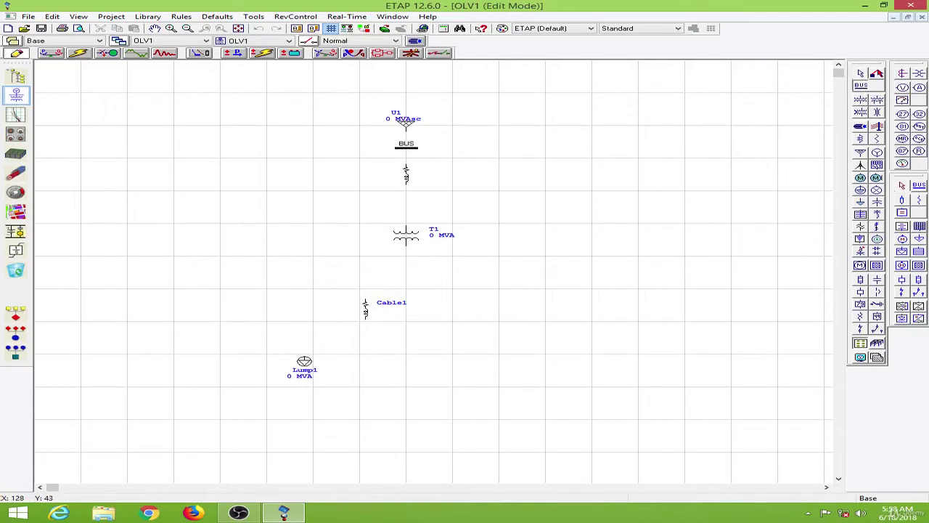
click(407, 145)
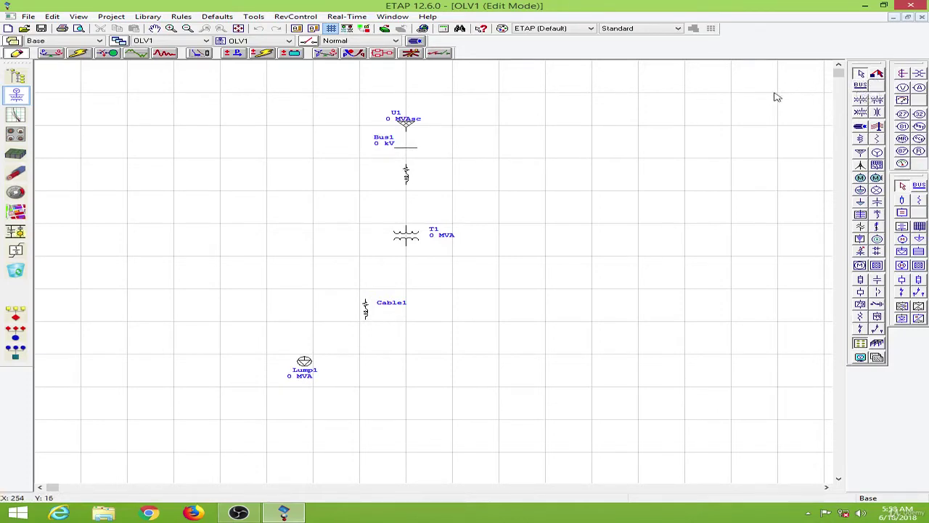
click(862, 88)
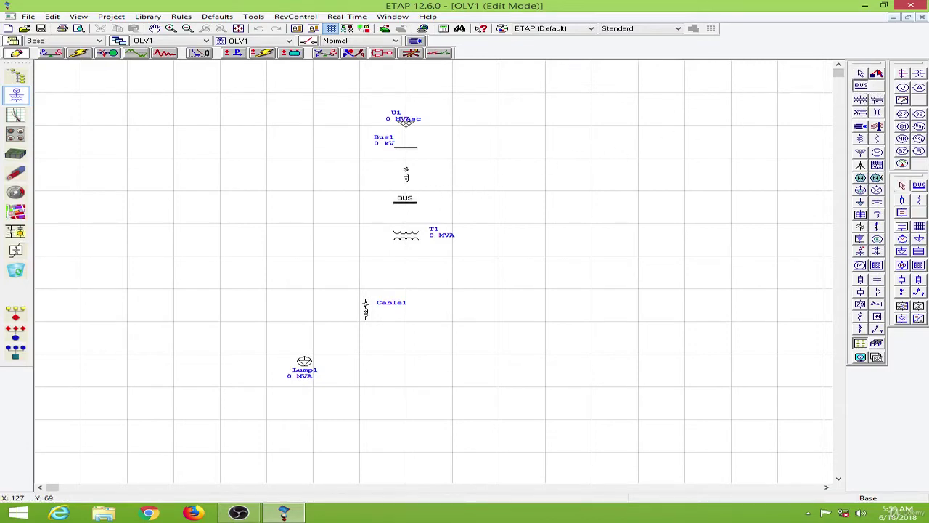
click(405, 200)
click(406, 265)
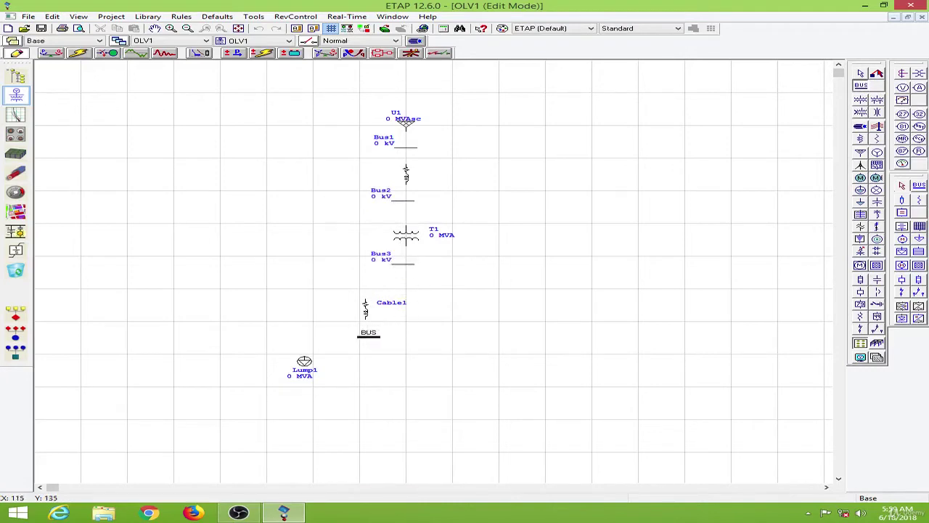
click(362, 335)
key(Escape)
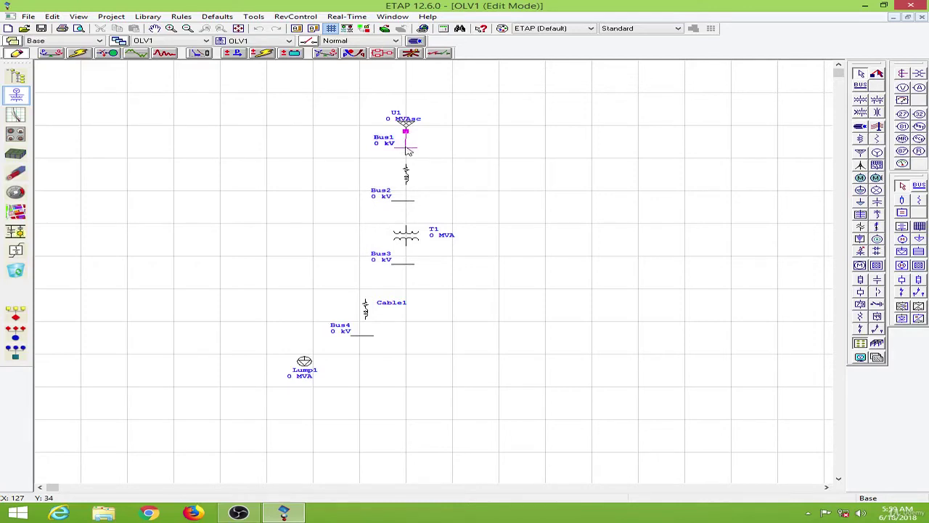
Wire U1, line, T1, Cable1 and Lump1 through Bus1–Bus4, restoring the accidentally deleted line
drag(406, 132, 408, 150)
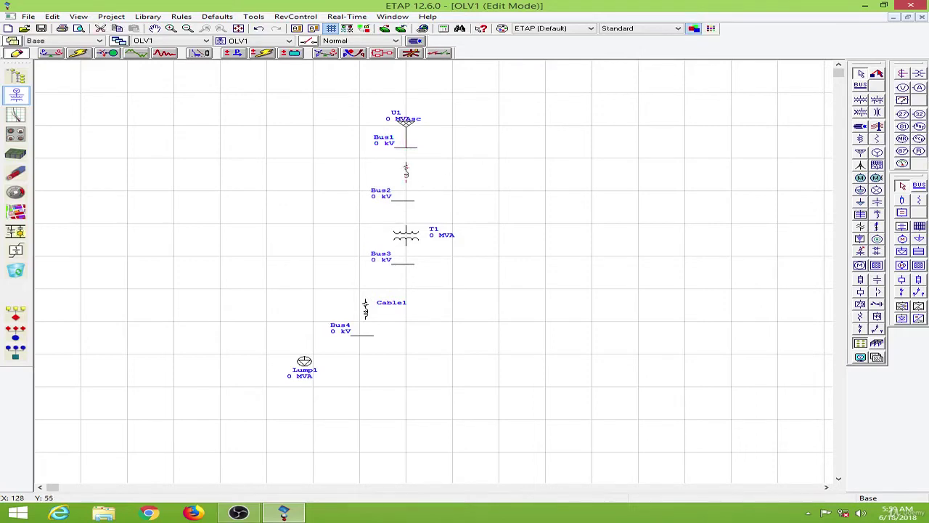
drag(404, 164, 407, 159)
key(Delete)
key(ctrl+z)
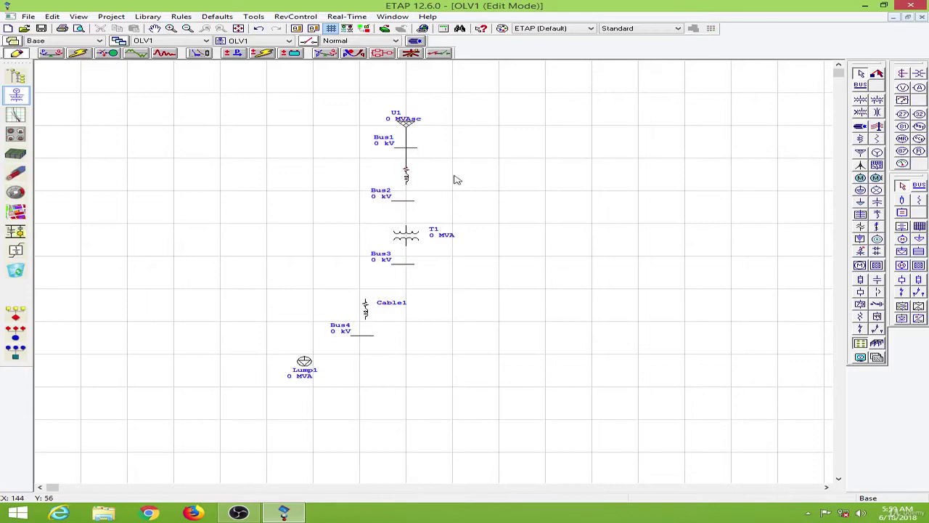
click(408, 207)
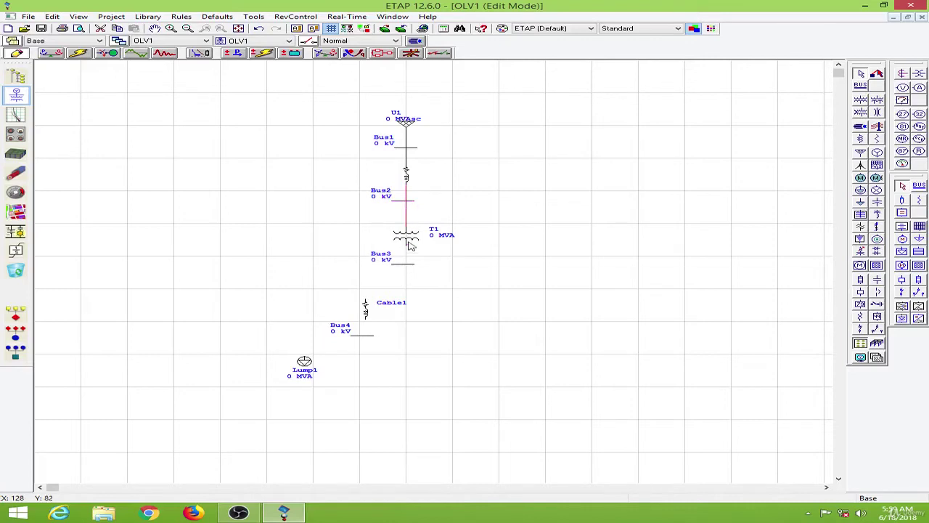
drag(407, 244, 409, 270)
drag(365, 300, 409, 269)
mouse_move(365, 319)
mouse_down()
mouse_move(370, 337)
mouse_move(304, 357)
mouse_up()
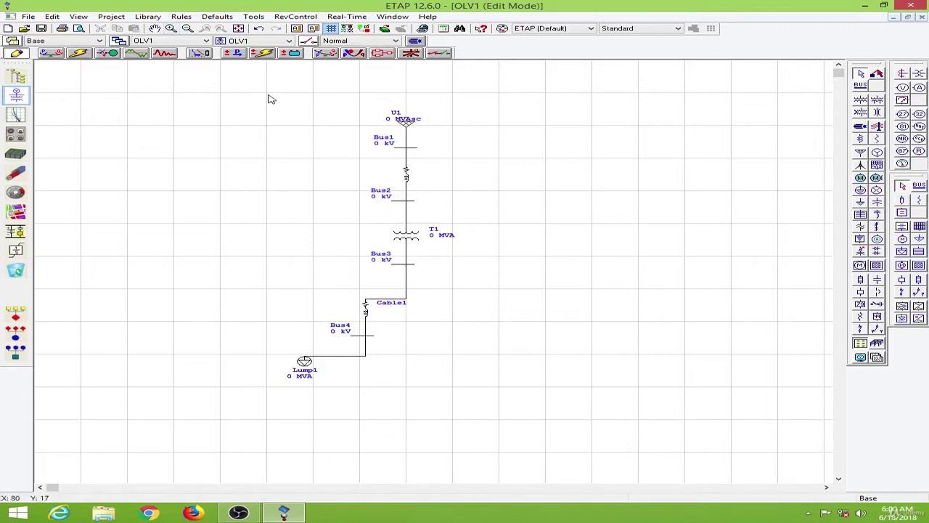
Select all diagram elements and align them on one vertical centre line
drag(535, 425, 511, 390)
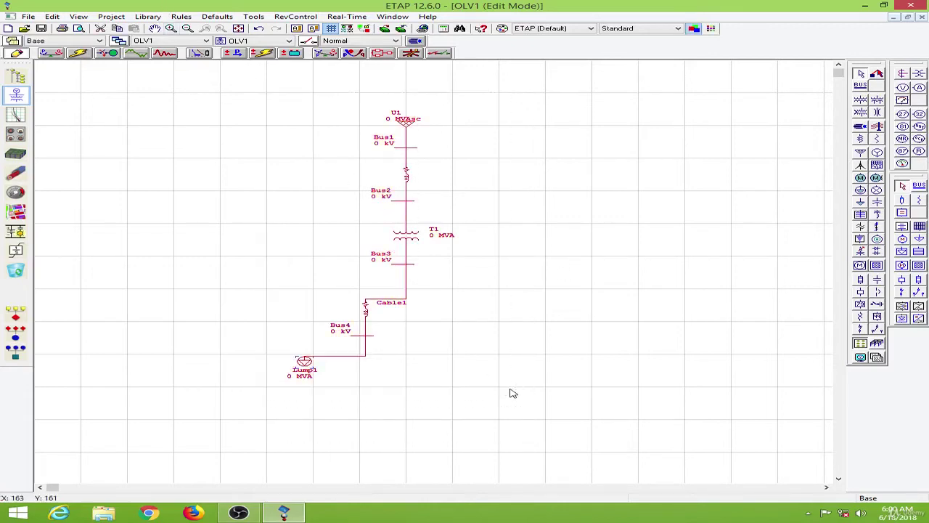
right_click(406, 227)
right_click(380, 252)
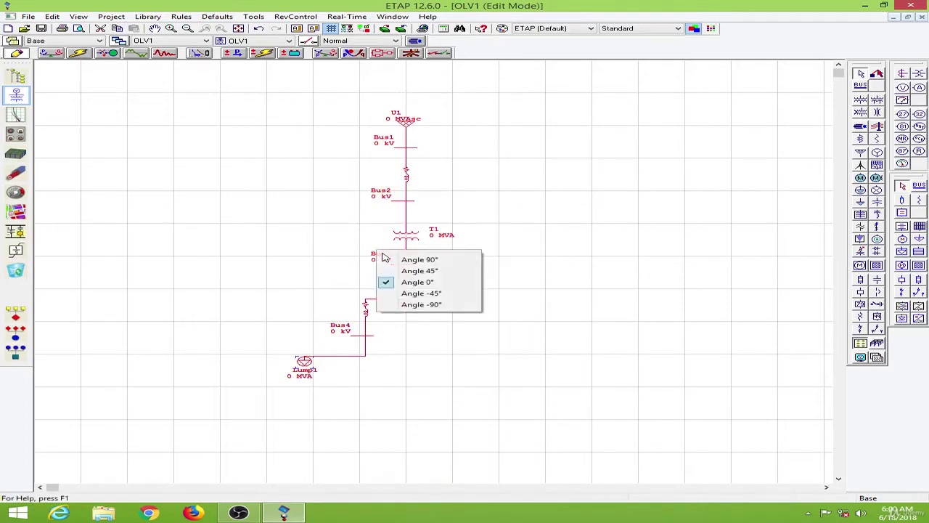
right_click(406, 186)
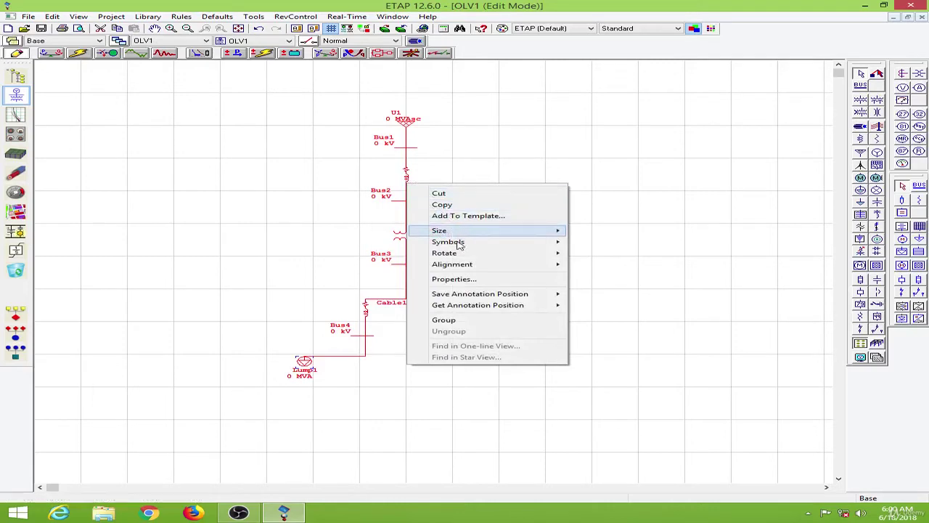
mouse_move(468, 270)
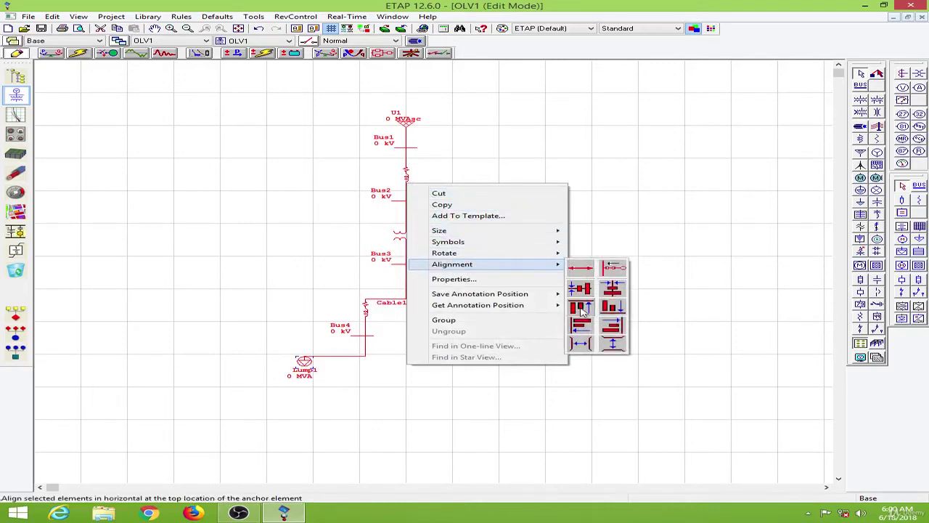
click(617, 290)
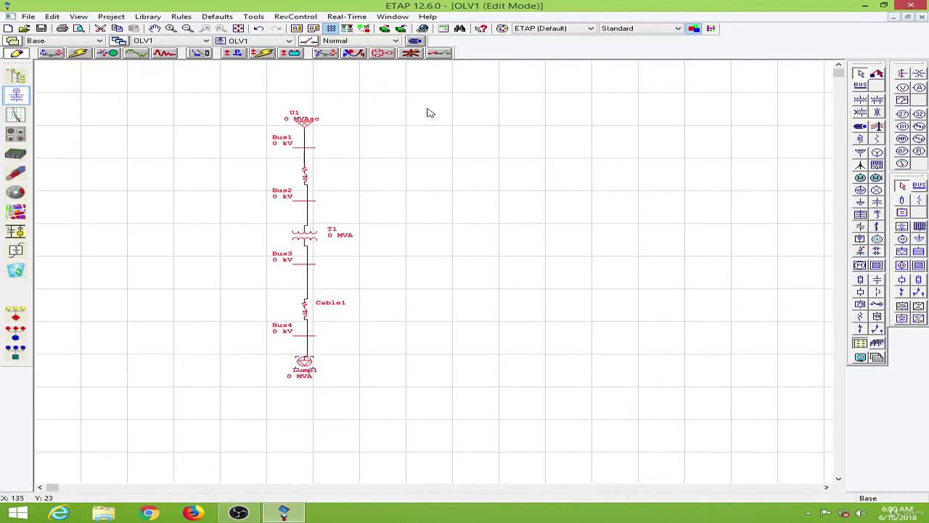
click(486, 317)
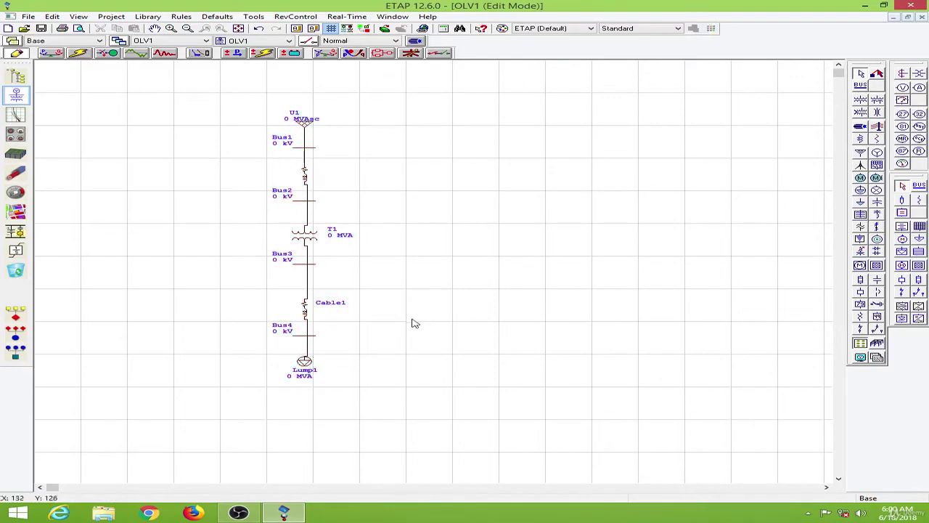
Nudge Lump1, Cable1 and T1 back onto the straight vertical line
drag(304, 363, 307, 376)
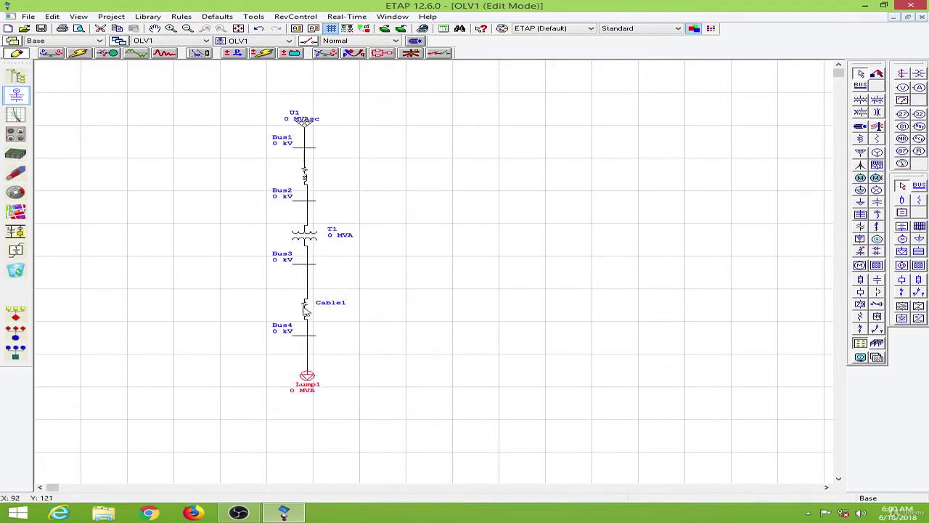
drag(305, 310, 307, 311)
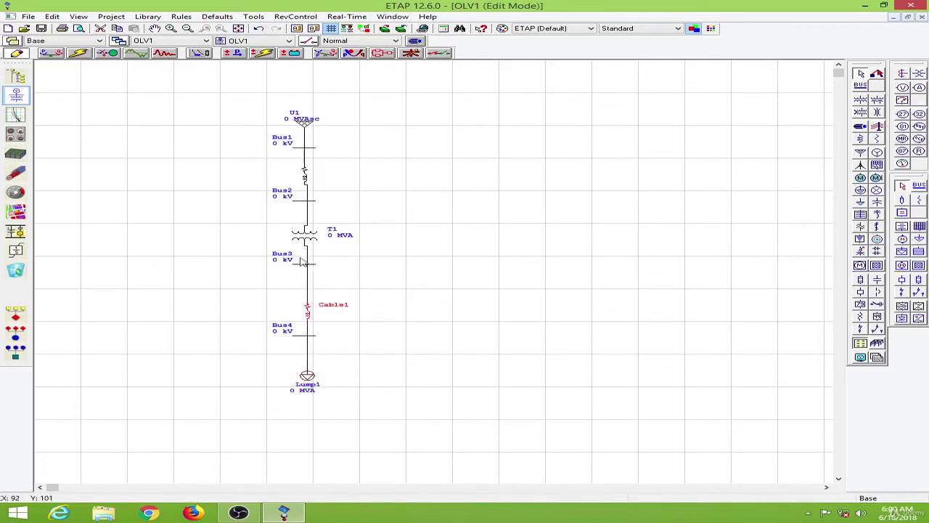
drag(312, 241, 313, 242)
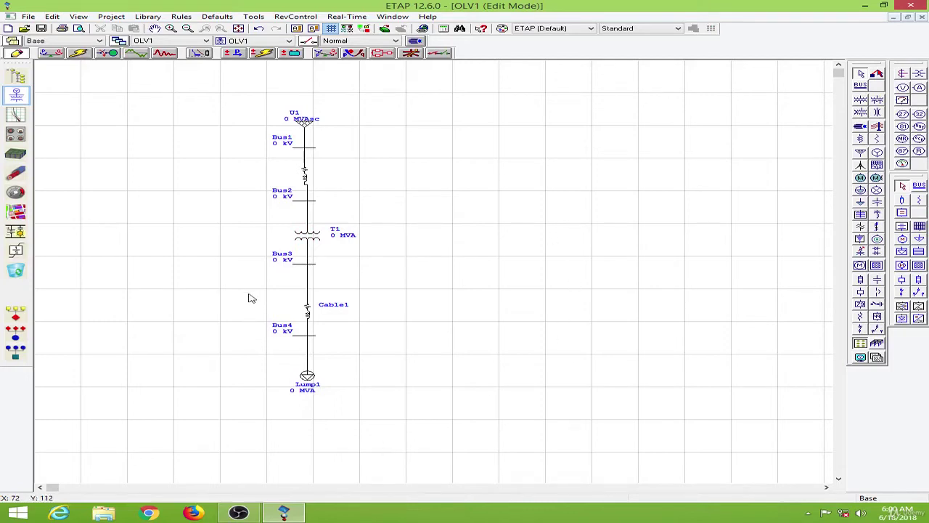
Box-select Cable1, Bus4 and Lump1 together
drag(248, 297, 384, 394)
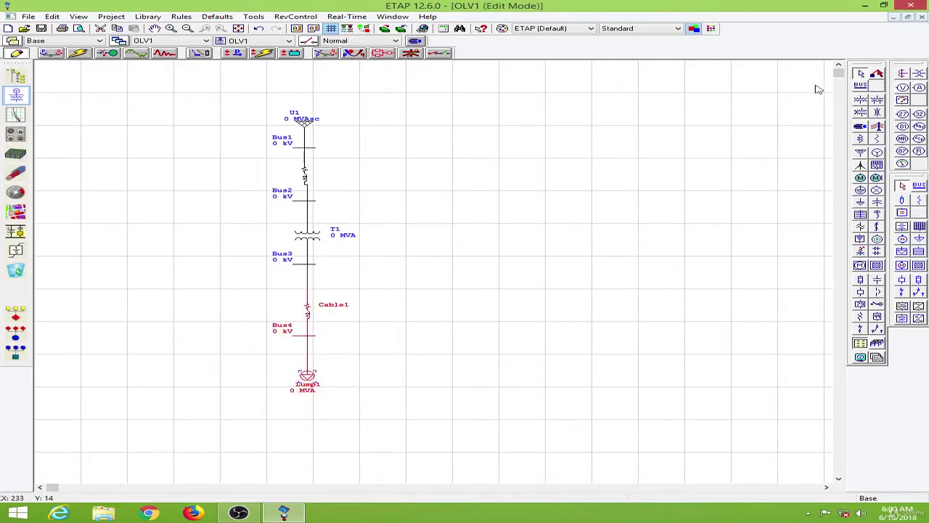
click(269, 301)
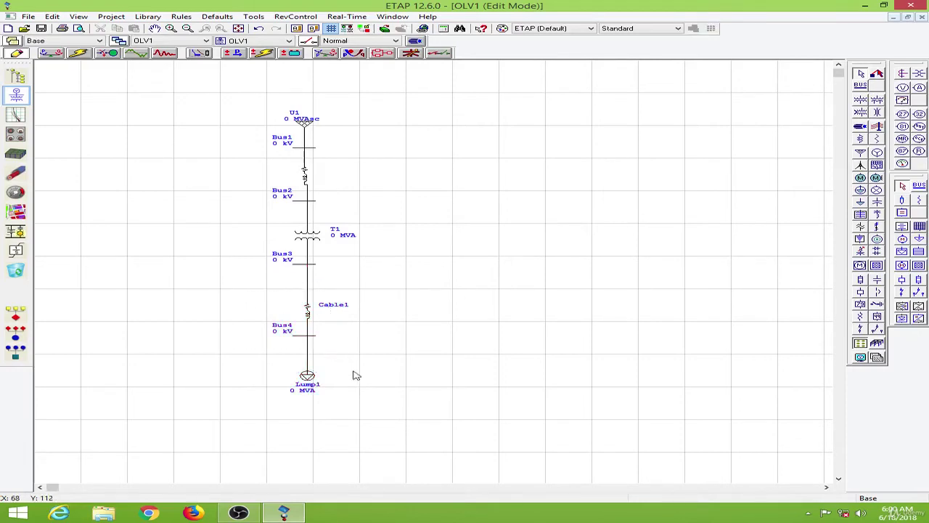
drag(356, 375, 383, 408)
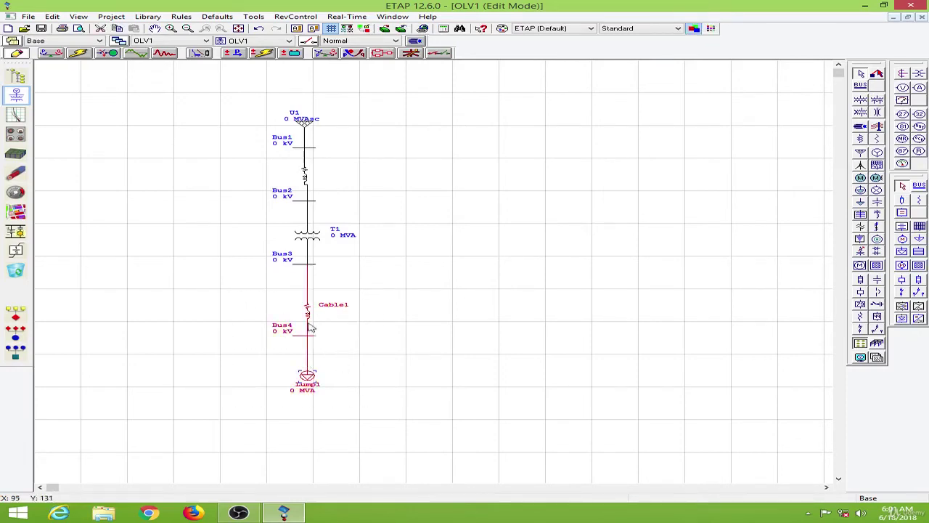
Save the selected branch as OLV template 'Template - #3' and dismiss the confirmation
click(402, 31)
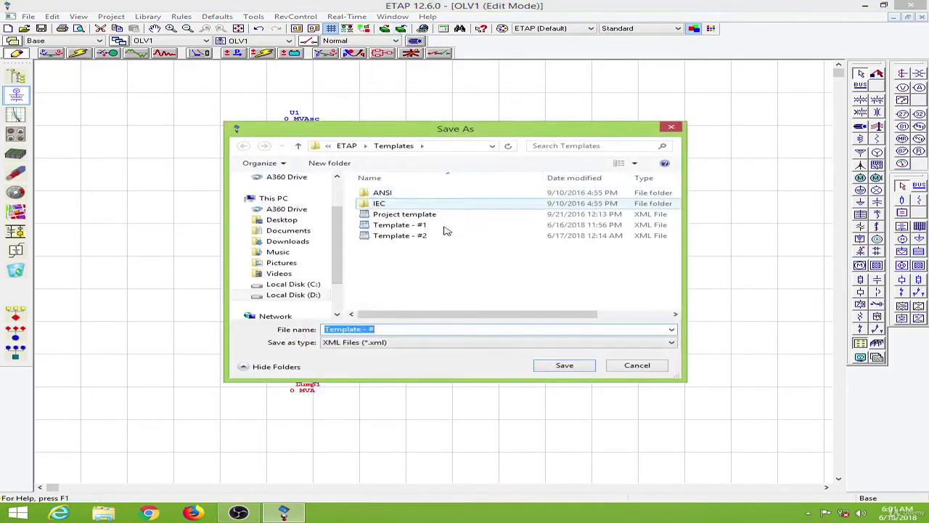
click(396, 330)
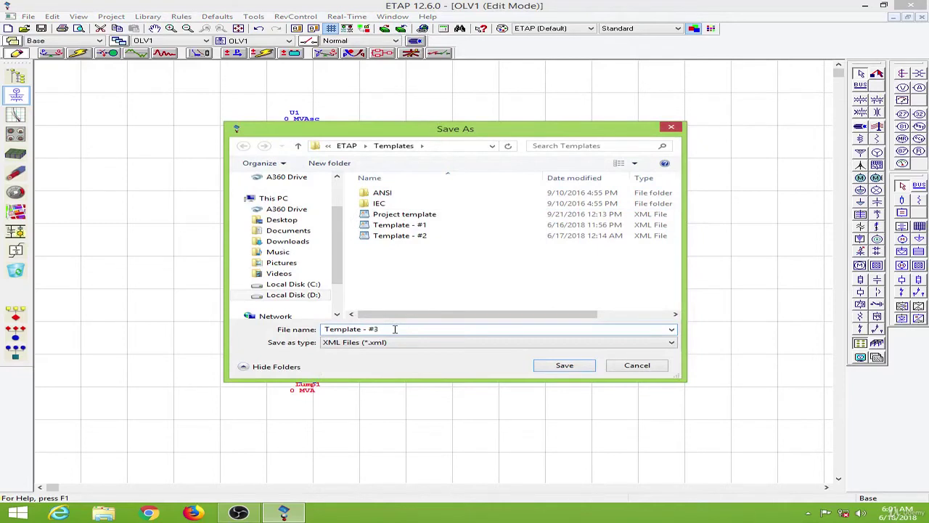
click(564, 366)
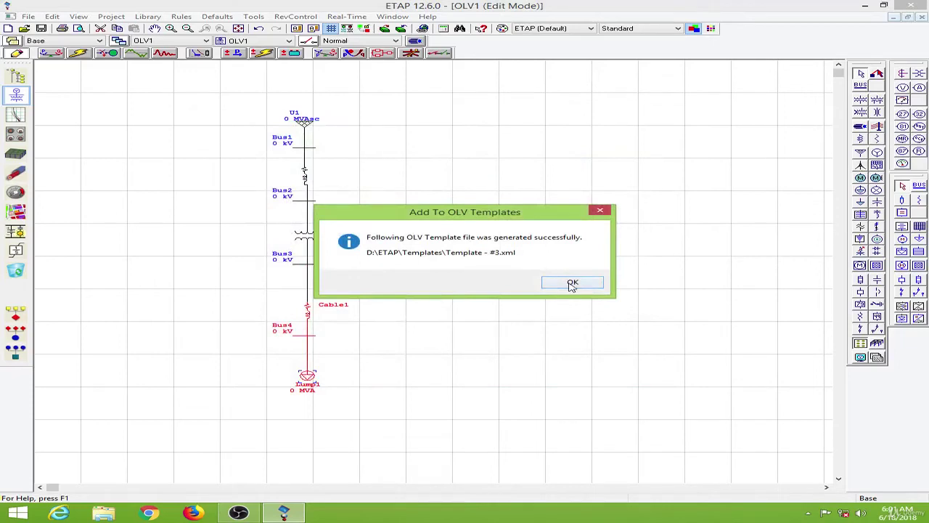
click(572, 283)
click(444, 305)
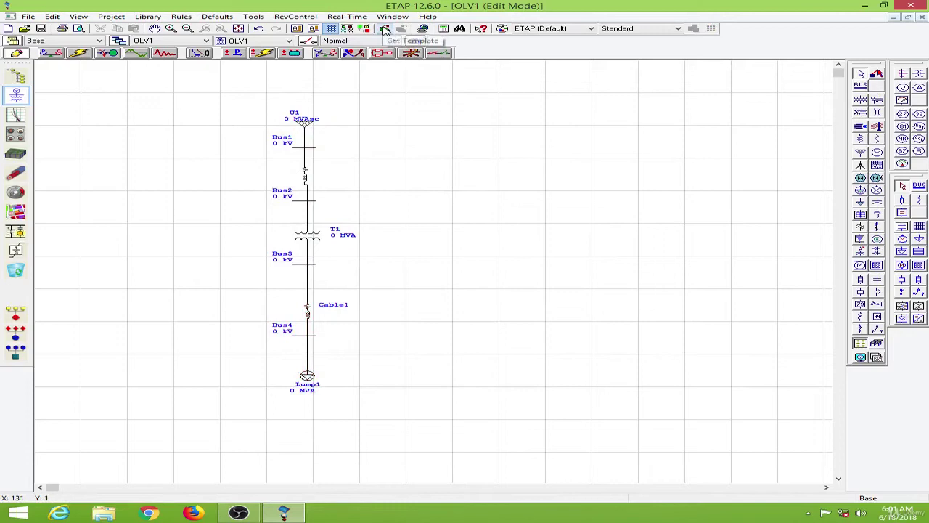
Insert Template - #3 from the canvas menu and drop the branch beside the main chain
right_click(379, 305)
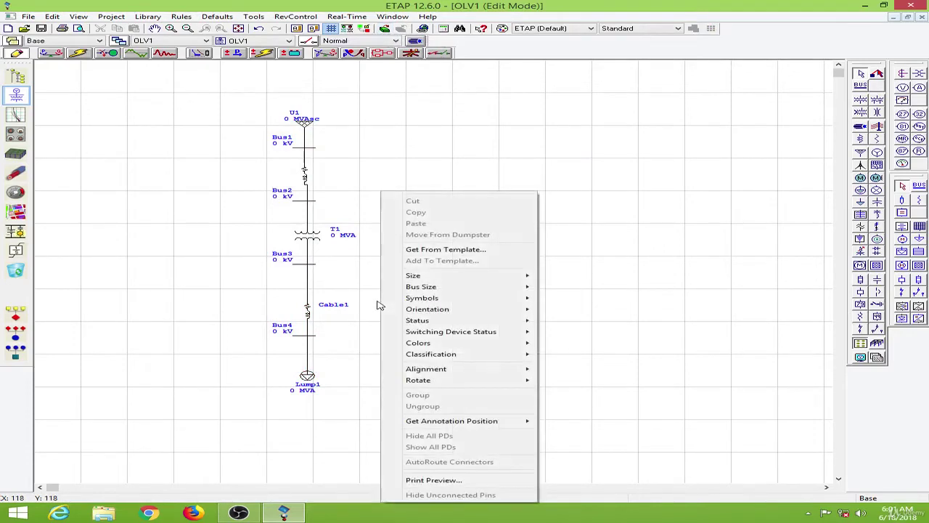
click(459, 251)
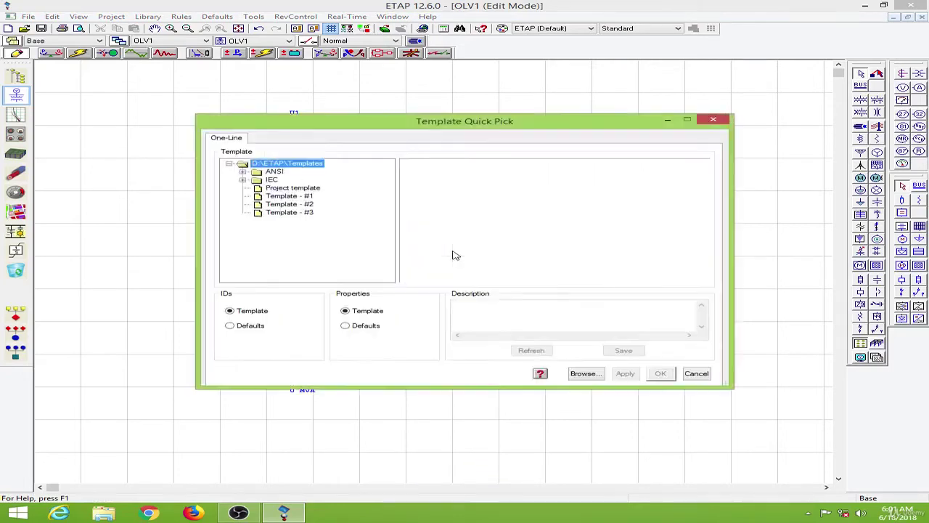
drag(400, 122, 596, 92)
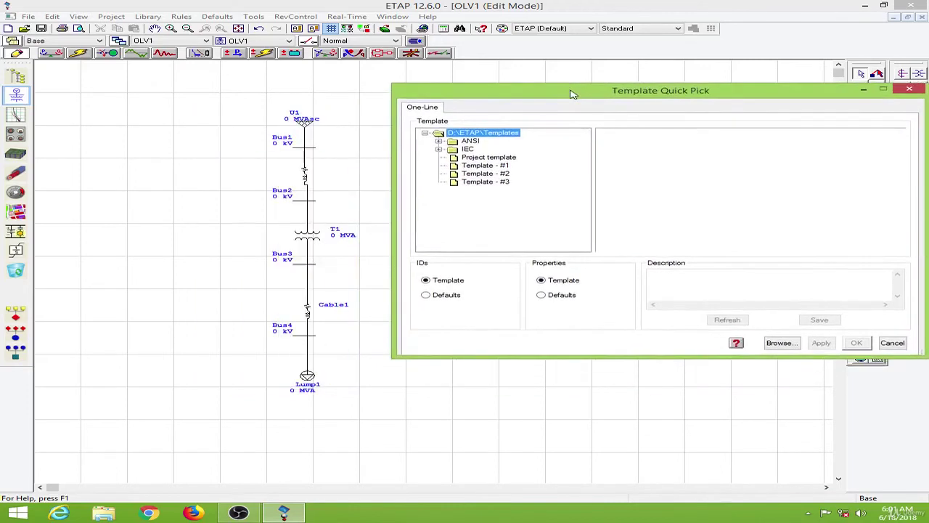
click(486, 182)
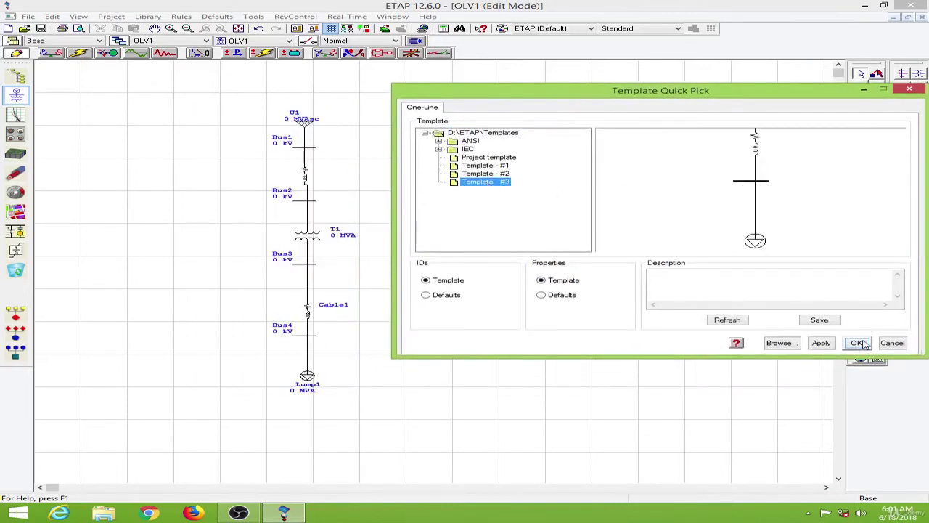
click(857, 343)
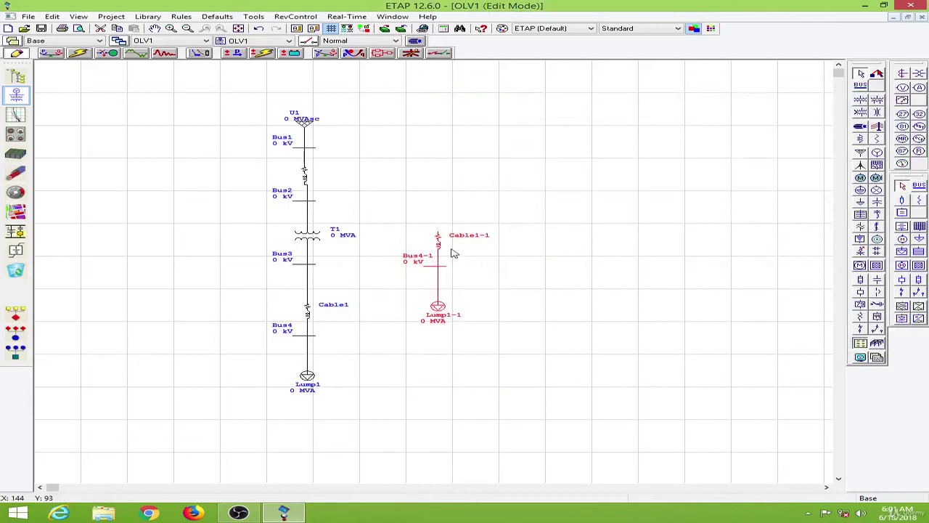
click(407, 231)
Move the inserted branch beside Bus4, connect Cable1-1 to Bus3, and extend Bus3 right
drag(399, 208, 498, 356)
drag(443, 251, 421, 386)
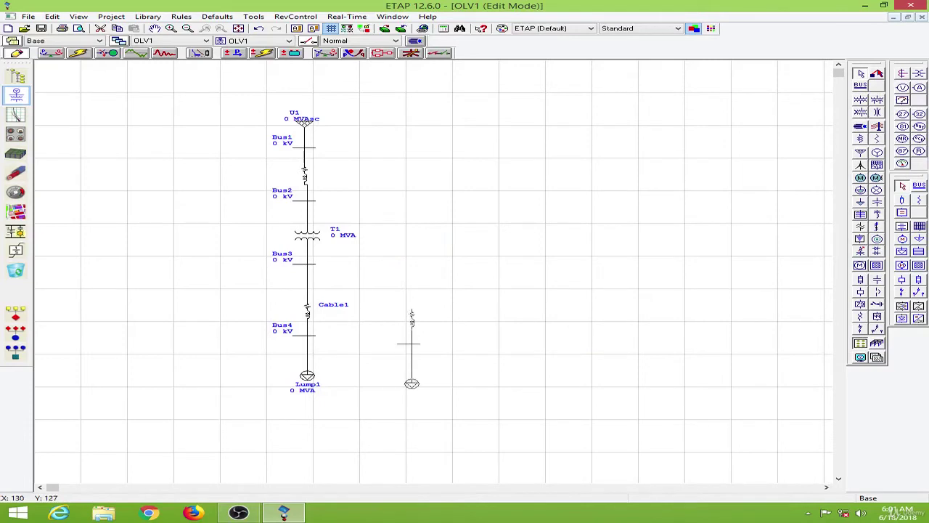
click(421, 309)
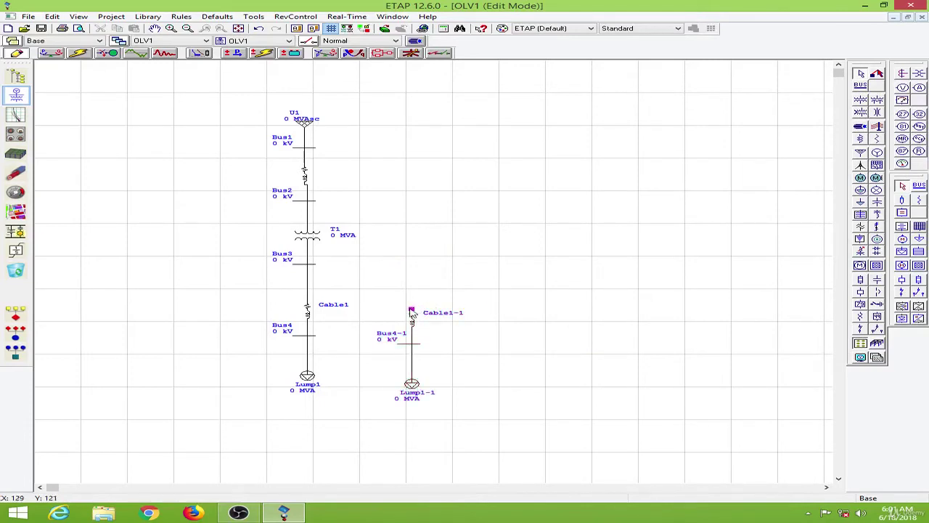
drag(412, 310, 516, 263)
click(313, 264)
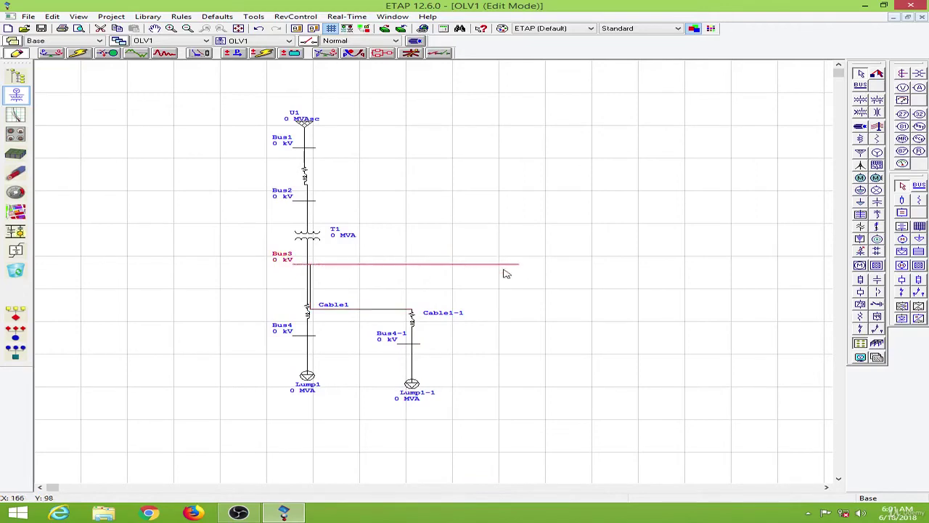
Straighten the Bus3-to-Cable1-1 connection and put the Cable1 label back beside its cable
click(311, 292)
drag(331, 289, 318, 306)
click(324, 310)
click(370, 313)
drag(344, 308, 376, 298)
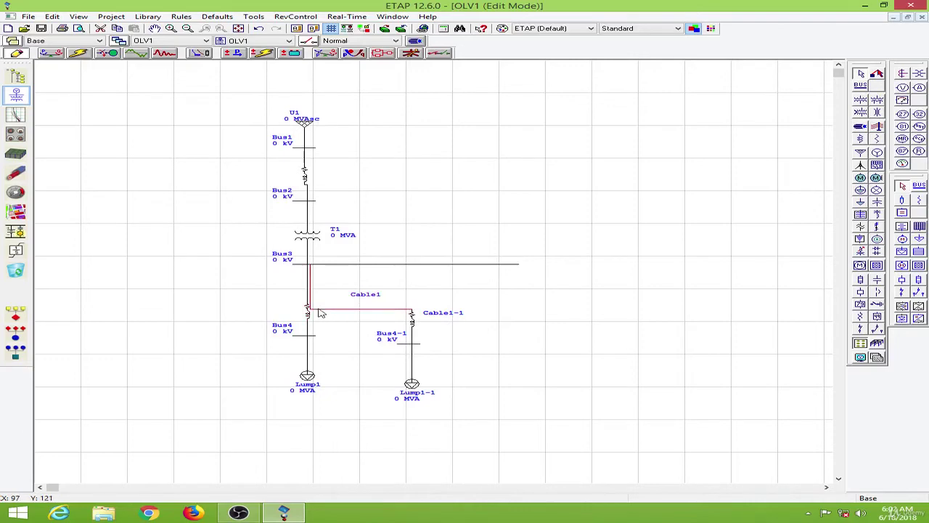
drag(320, 313, 422, 292)
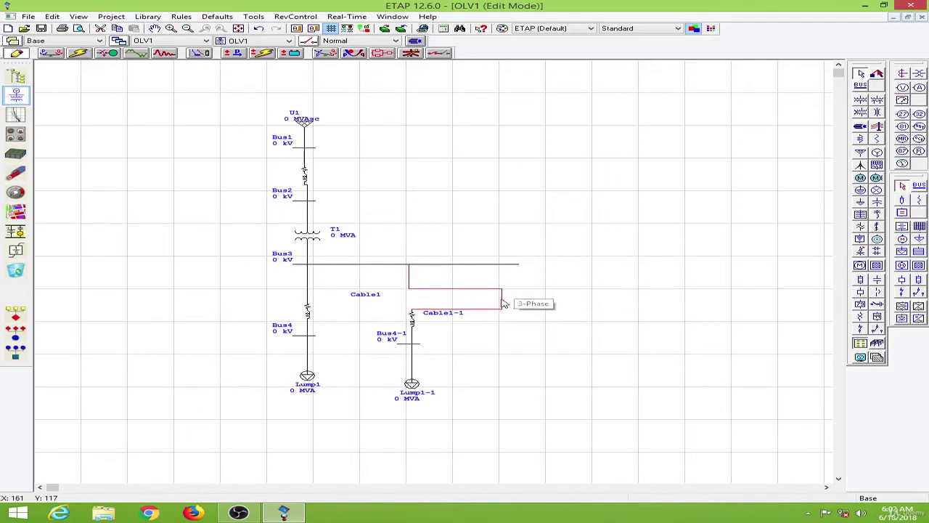
drag(506, 304, 415, 304)
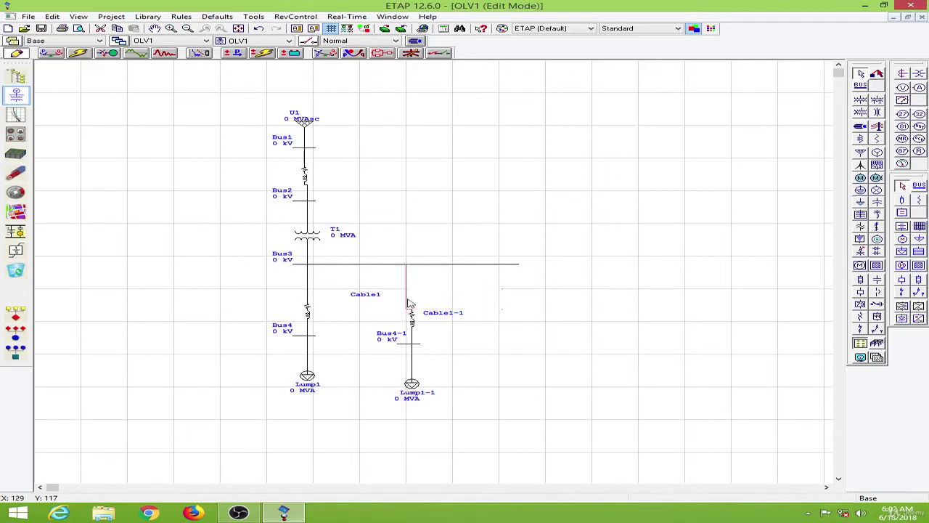
click(517, 302)
drag(366, 296, 330, 306)
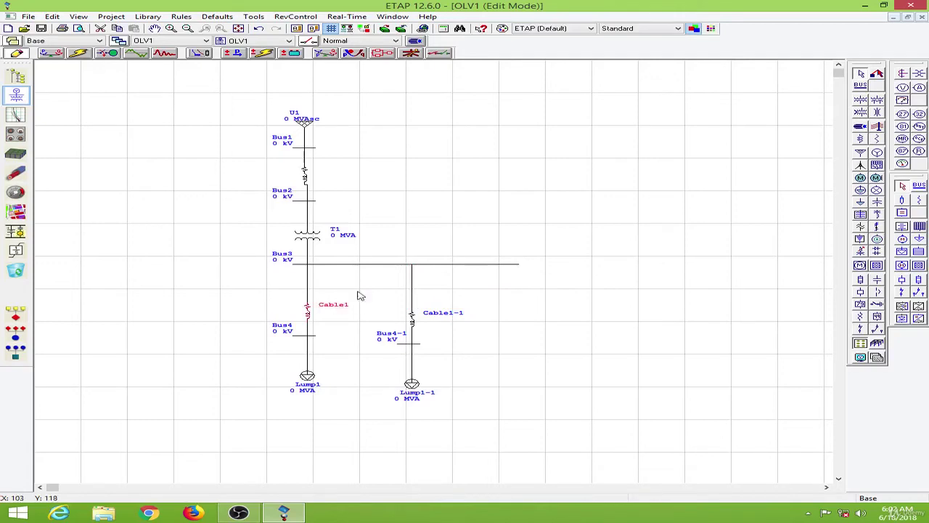
click(427, 217)
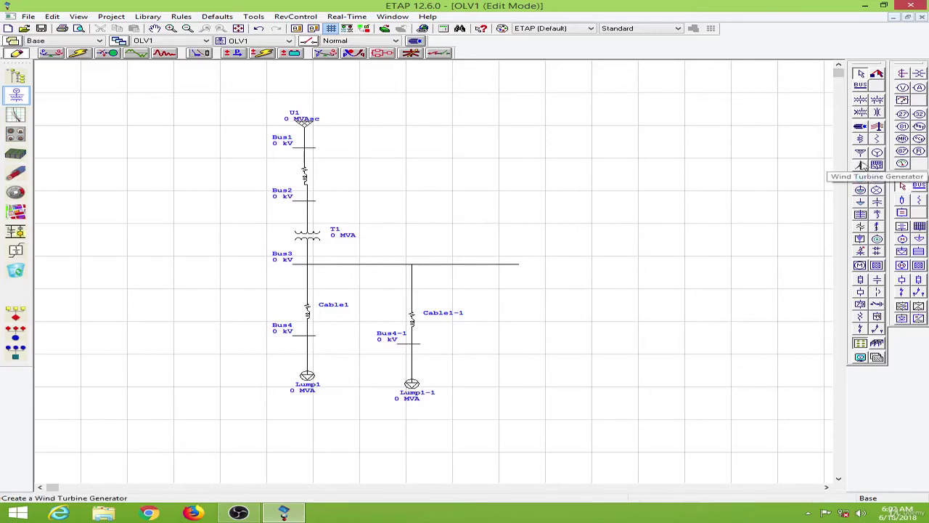
Place a new Bus5 above Bus3, then select it and delete it
click(878, 127)
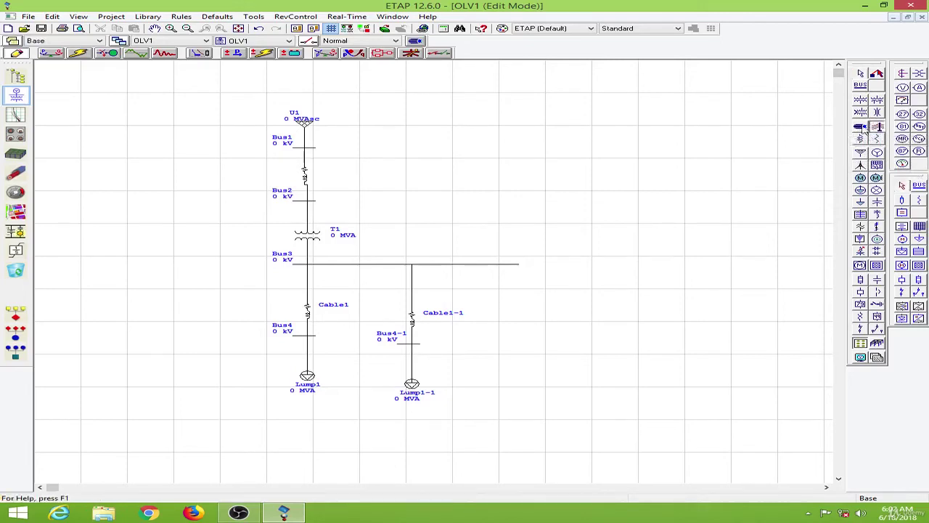
click(860, 86)
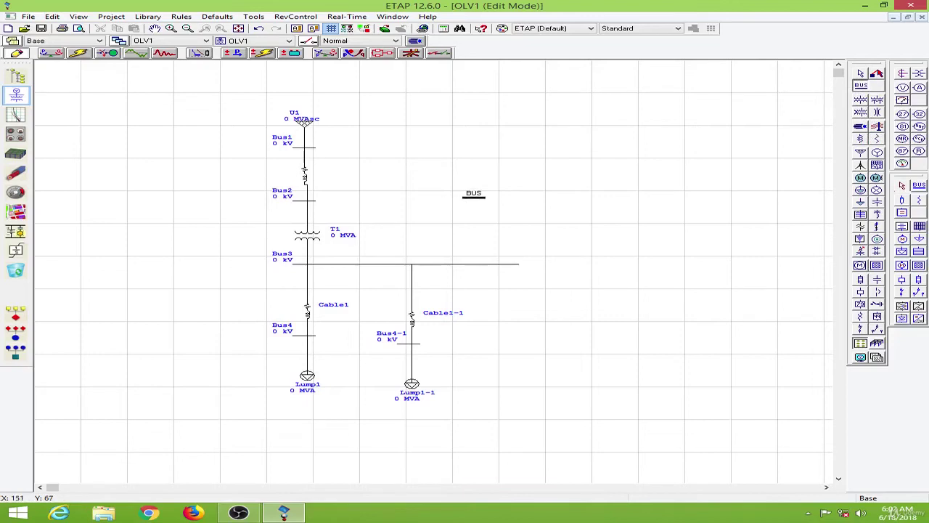
click(435, 196)
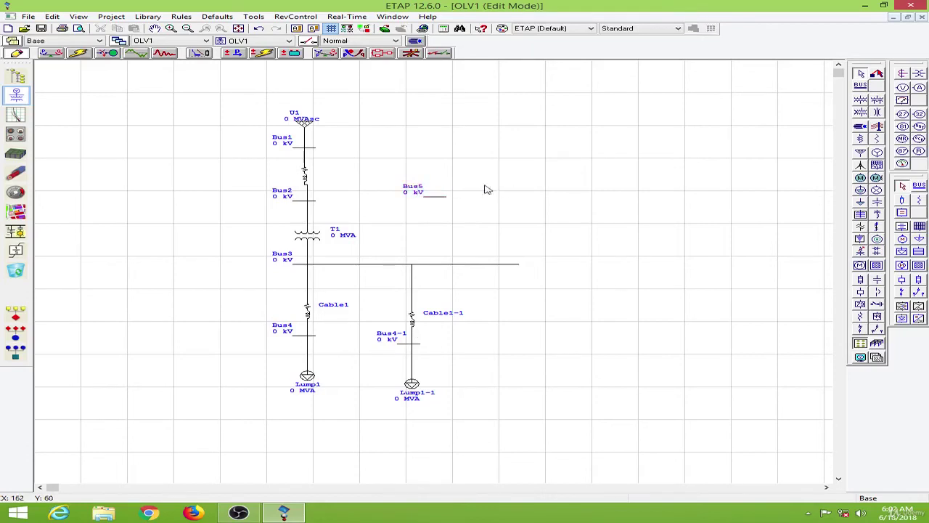
drag(390, 174, 470, 213)
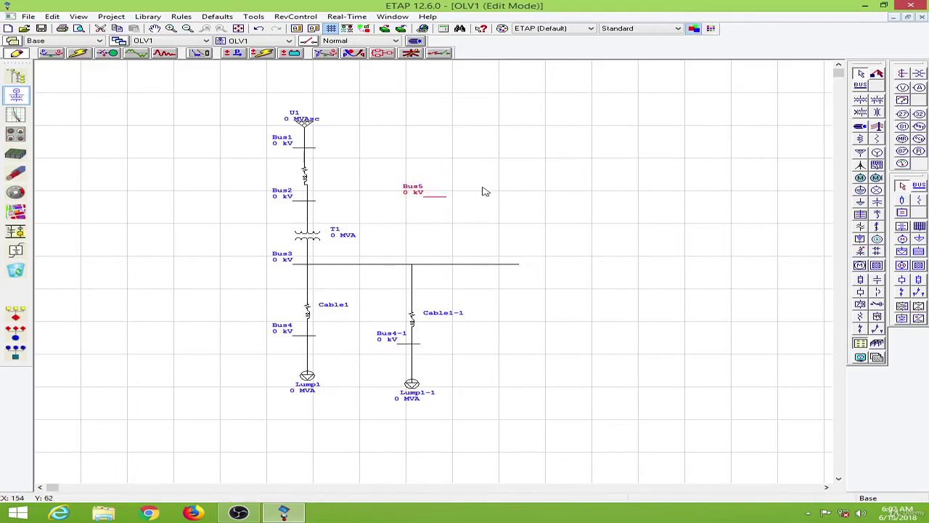
key(Delete)
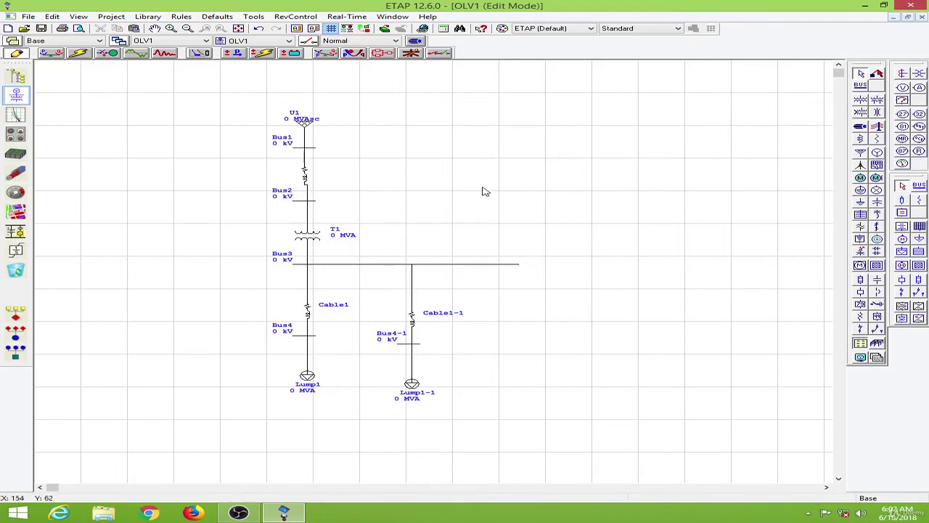
Find and select the deleted Bus5 in the Dumpster, then return to OLV1
click(22, 271)
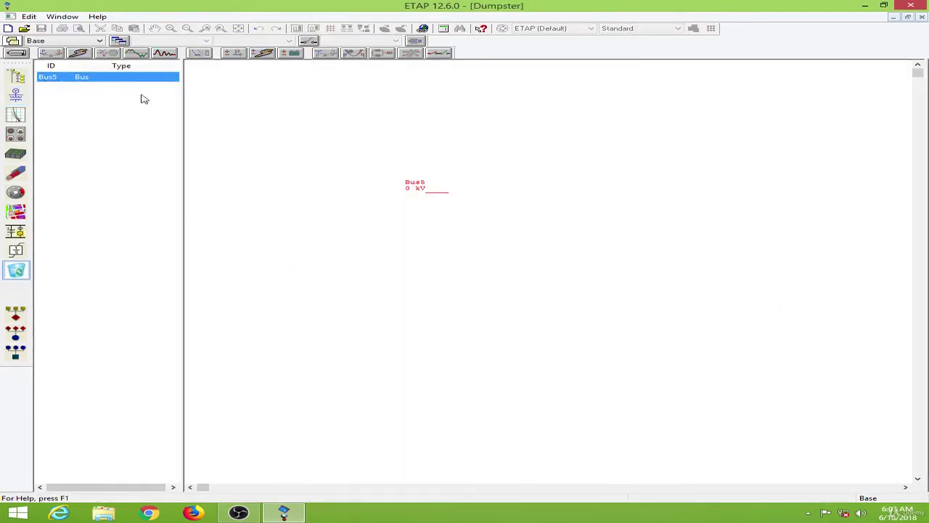
drag(374, 160, 514, 230)
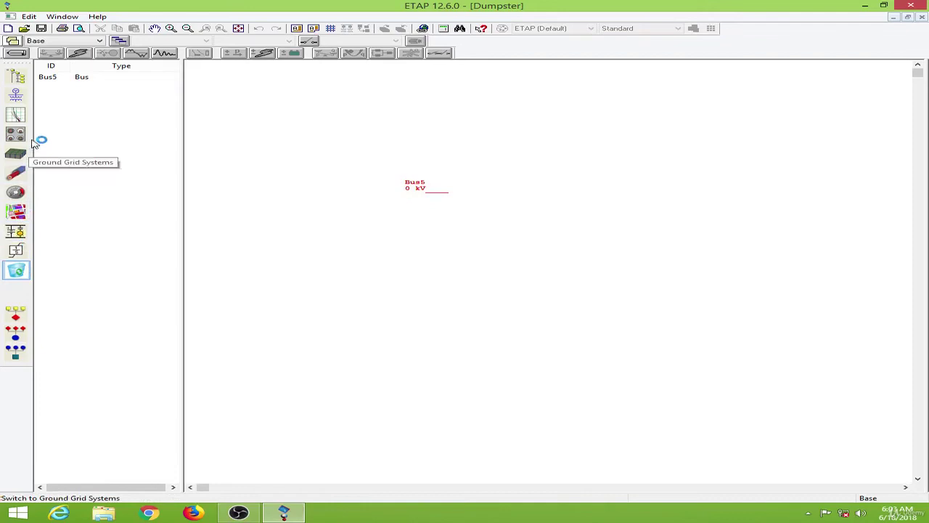
click(16, 95)
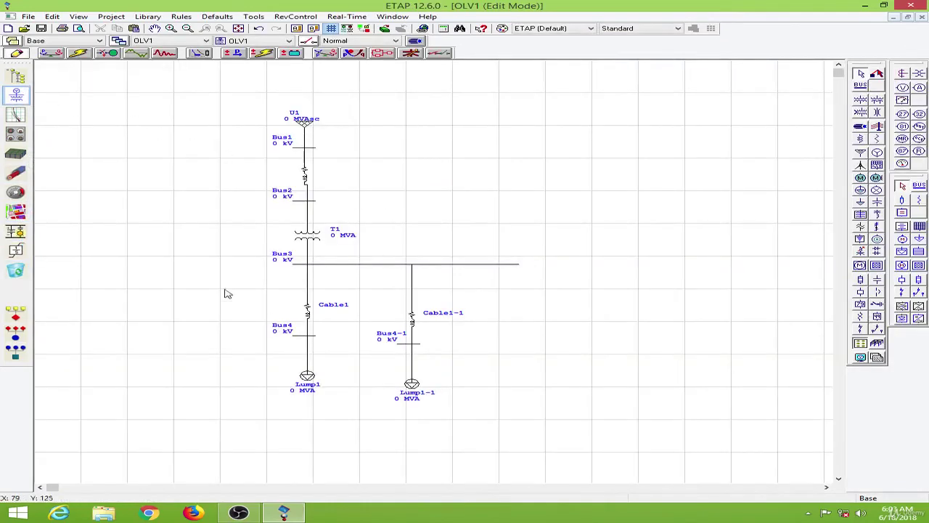
click(16, 270)
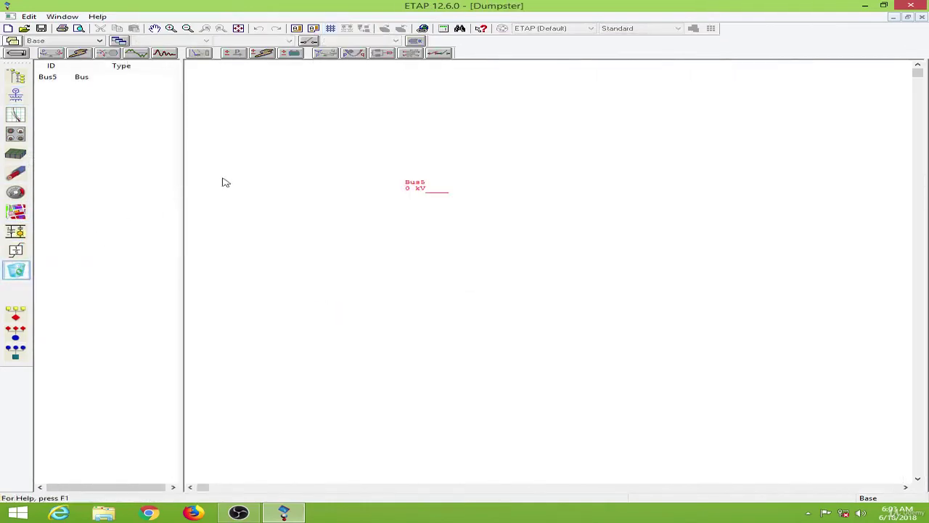
click(66, 78)
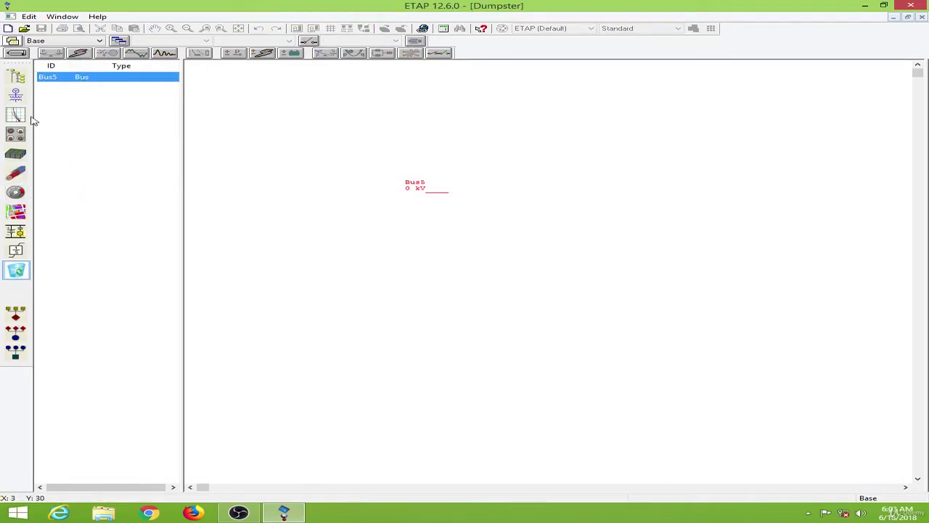
click(16, 96)
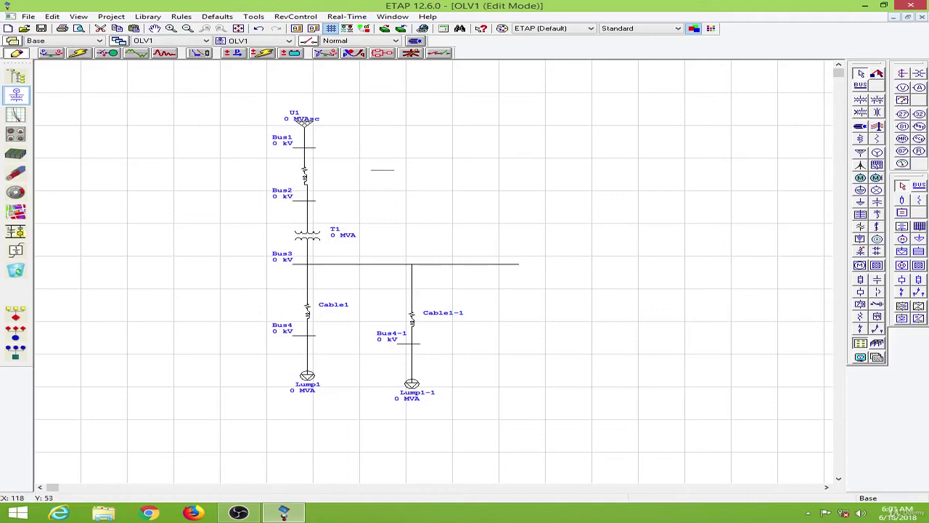
Place a new bus, Bus6, on the OLV1 diagram
click(511, 206)
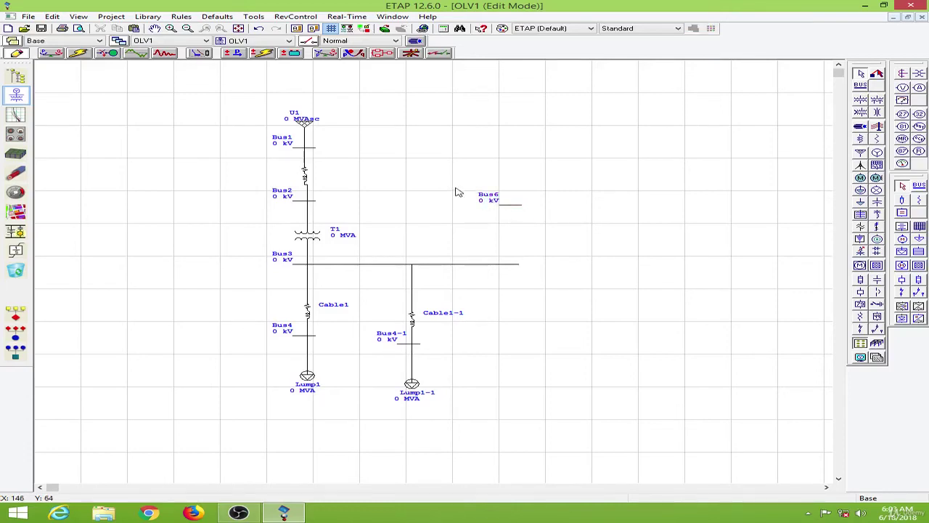
click(527, 218)
click(442, 211)
Check the Dumpster for Bus5, then reselect Bus6 on the OLV1 diagram
click(16, 271)
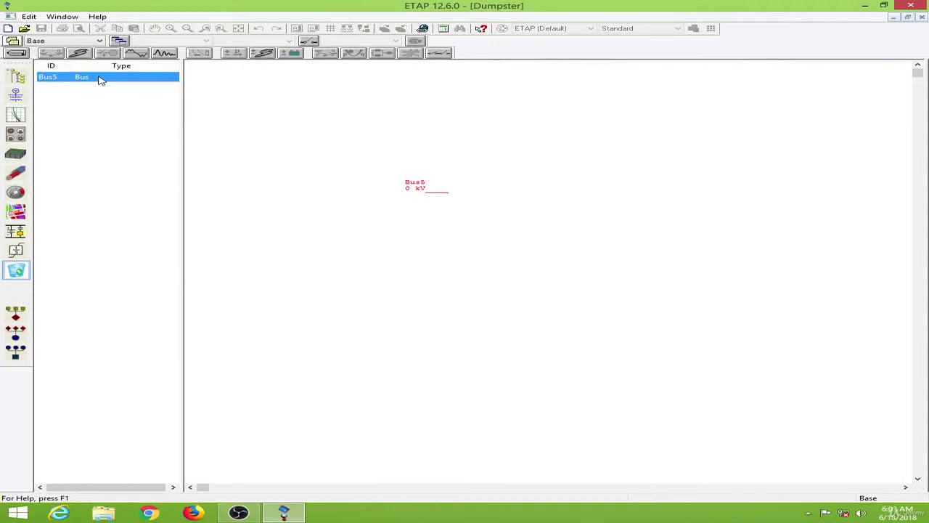
click(16, 95)
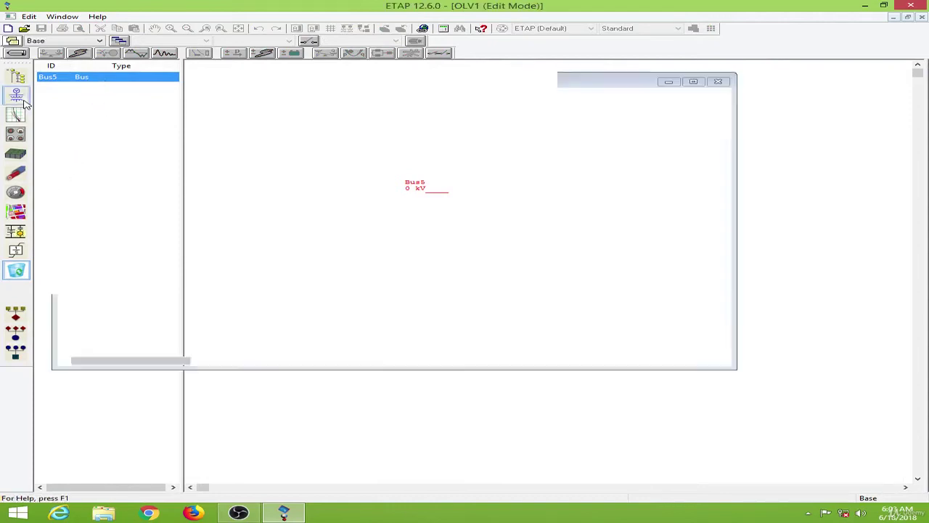
drag(458, 176, 564, 233)
click(510, 205)
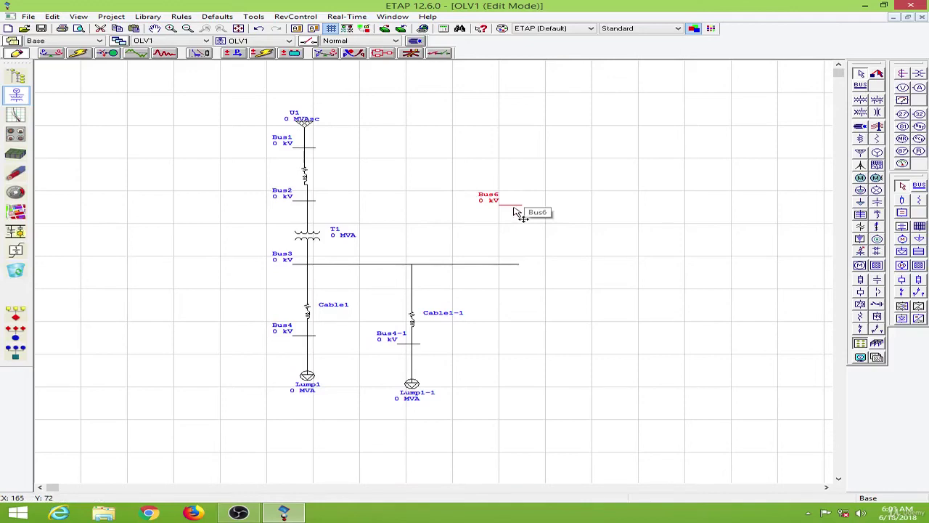
click(553, 212)
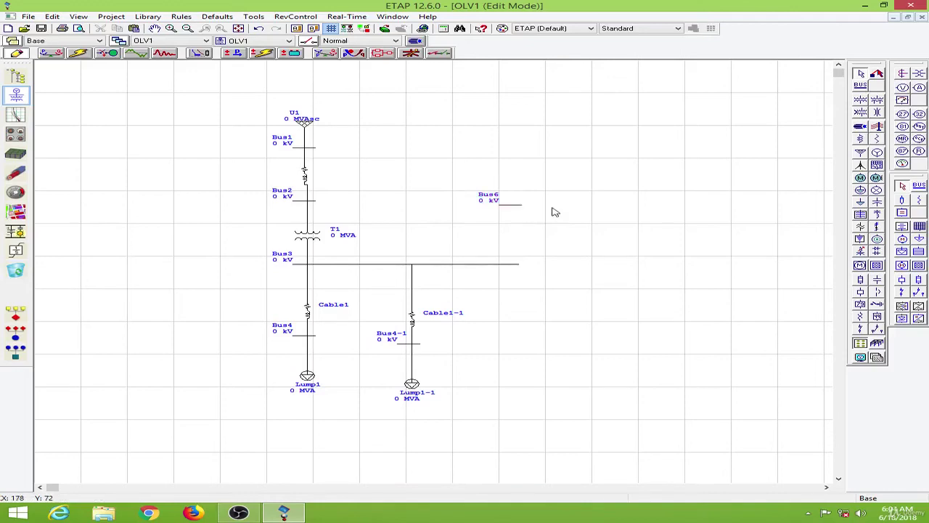
click(500, 202)
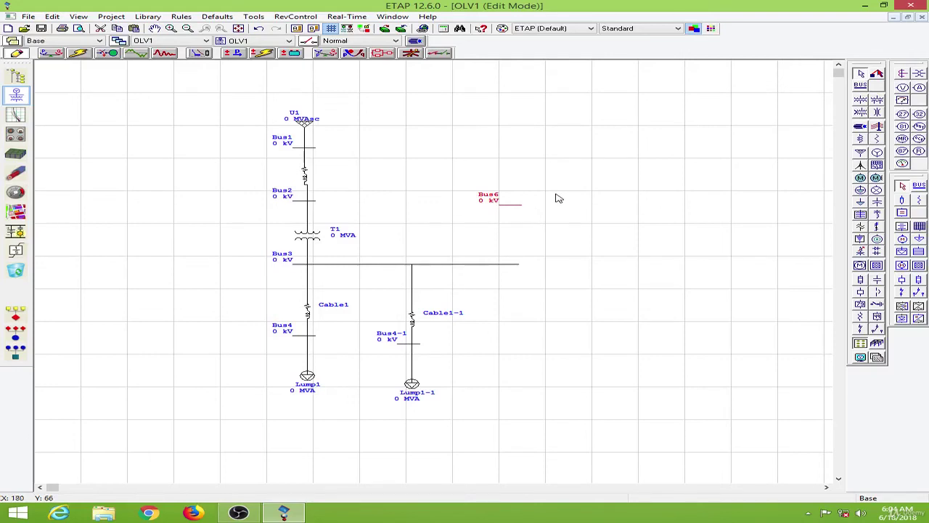
Permanently delete Bus5 from the Dumpster and return to OLV1
click(16, 270)
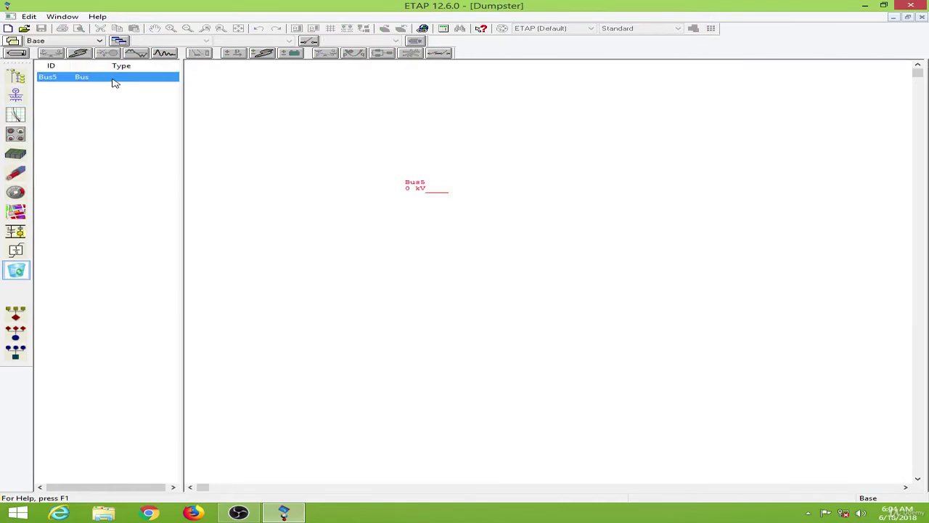
key(Delete)
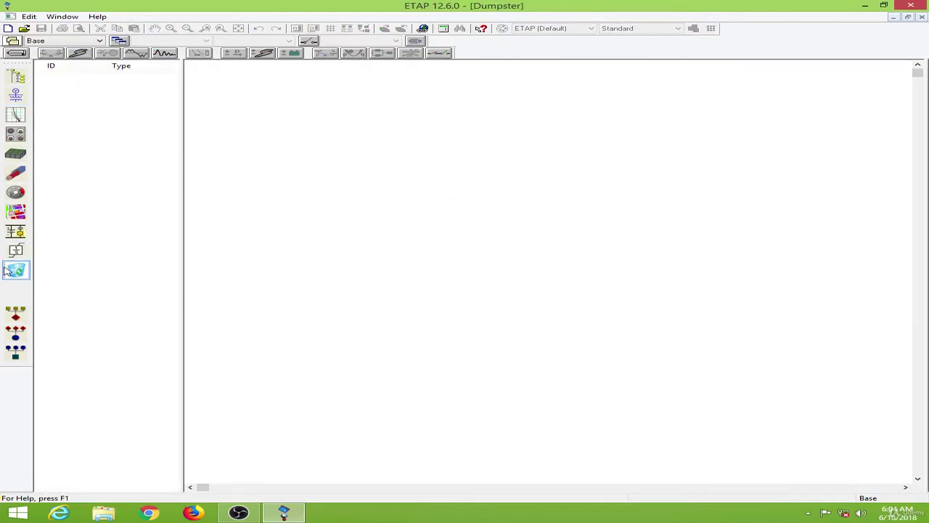
click(16, 96)
Place a new Bus5 left of Bus6, then delete both buses together
click(861, 85)
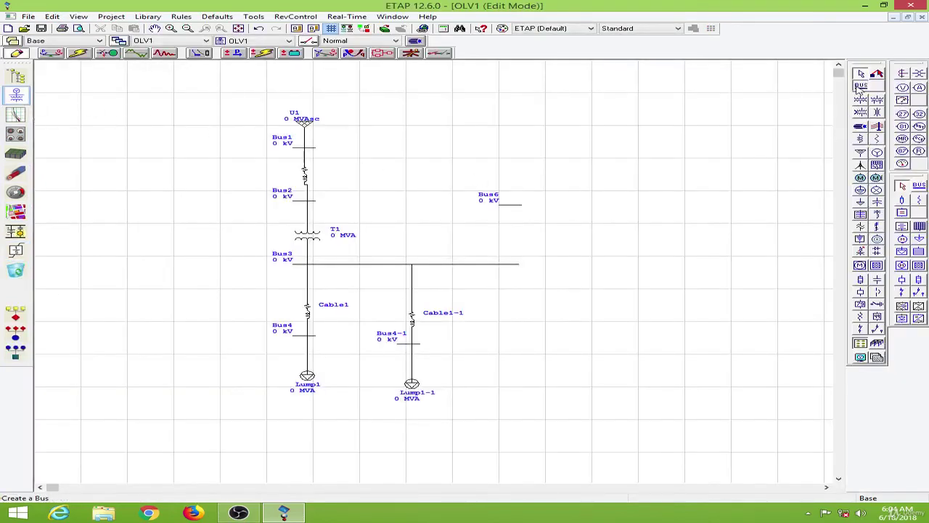
click(438, 184)
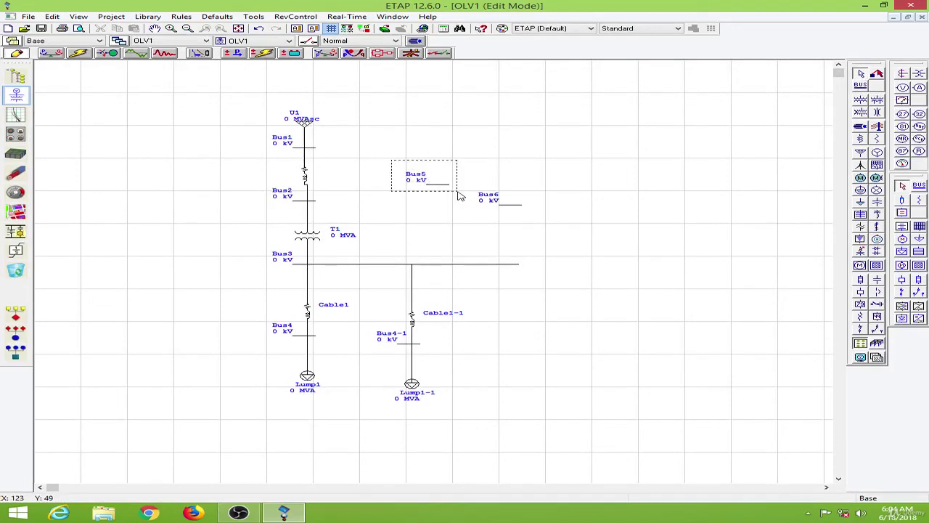
drag(402, 160, 535, 216)
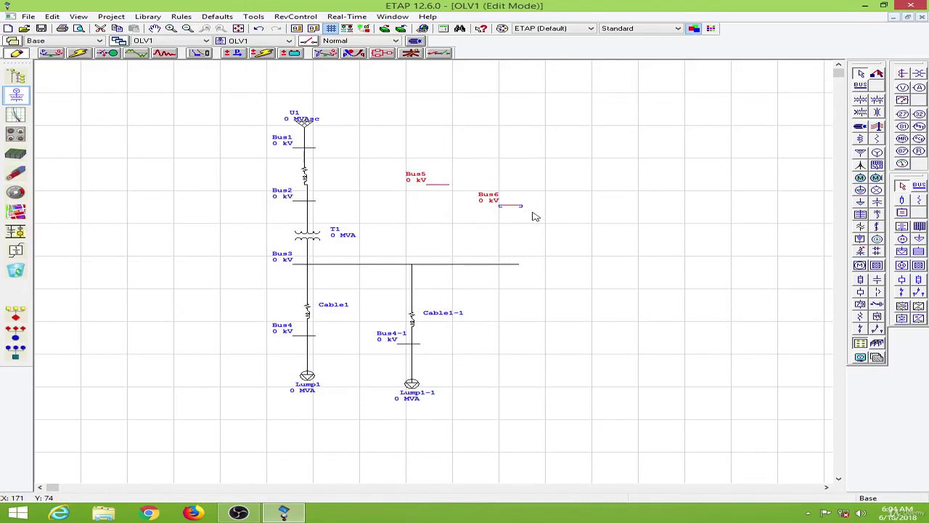
key(Delete)
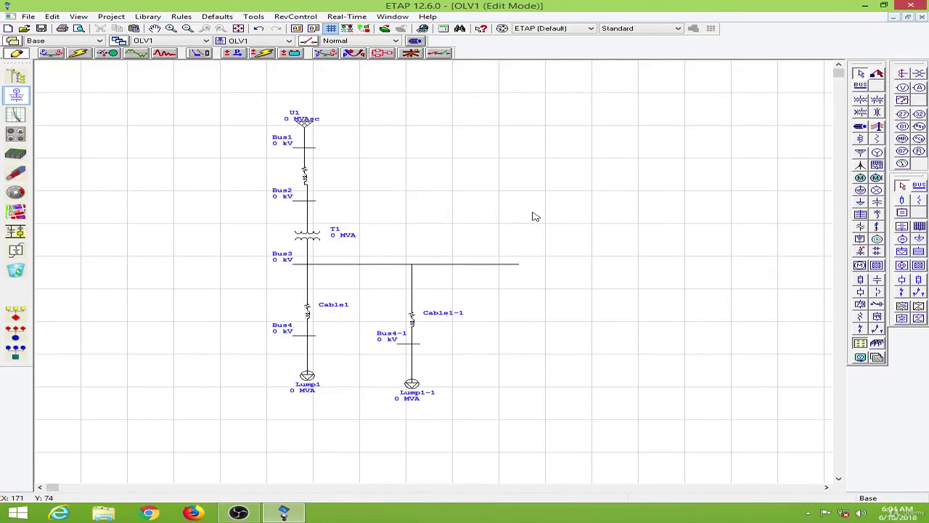
click(16, 270)
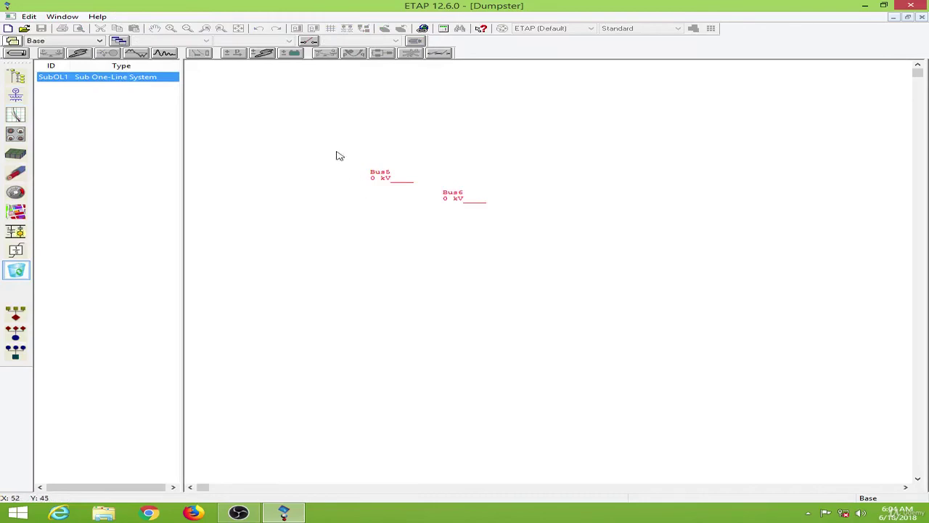
drag(336, 150, 561, 255)
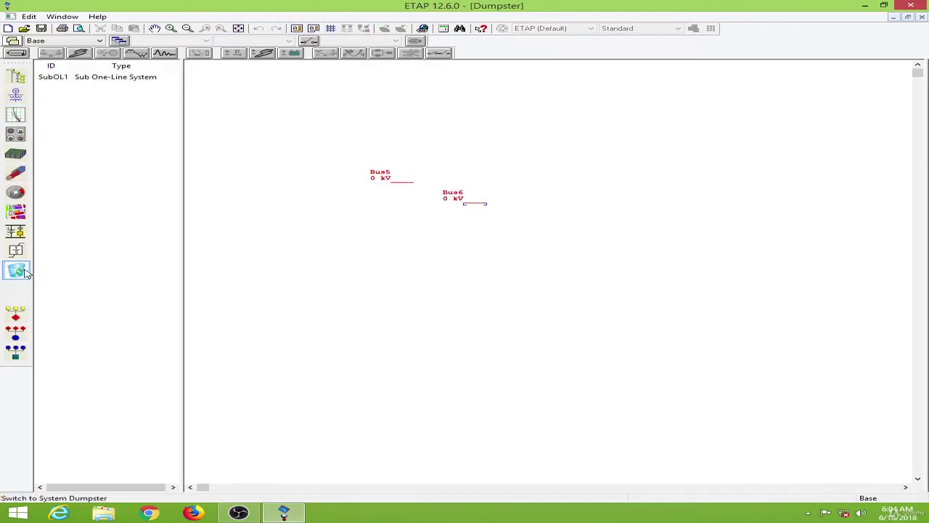
click(25, 96)
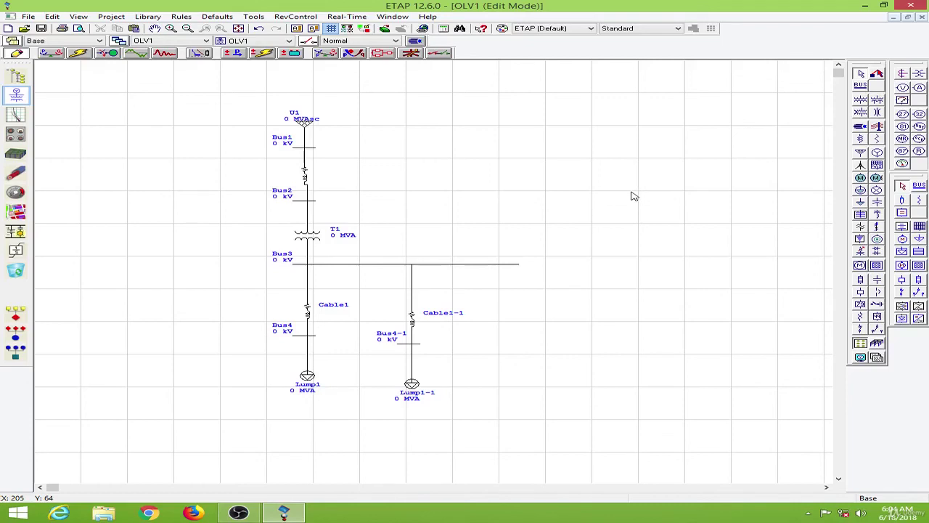
Place composite network Network1 below Bus3 and wire it to Bus3's right end
click(877, 266)
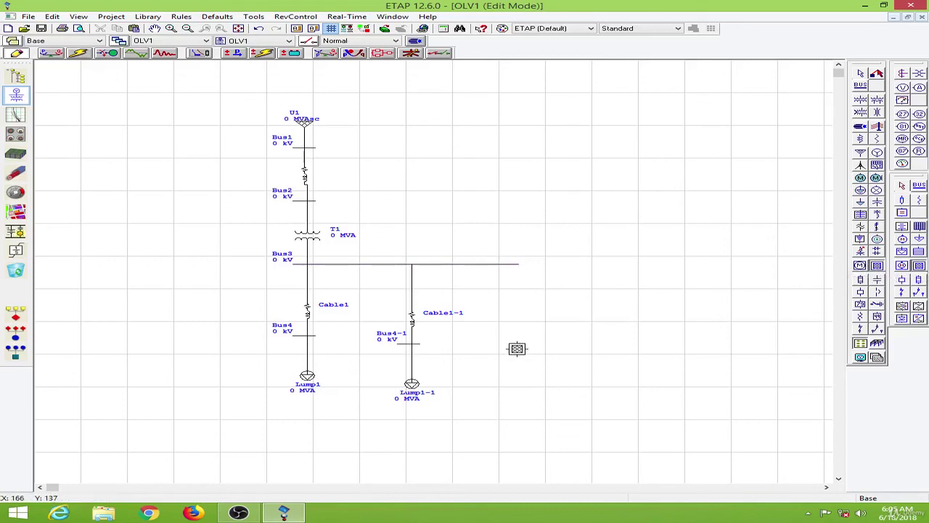
click(517, 348)
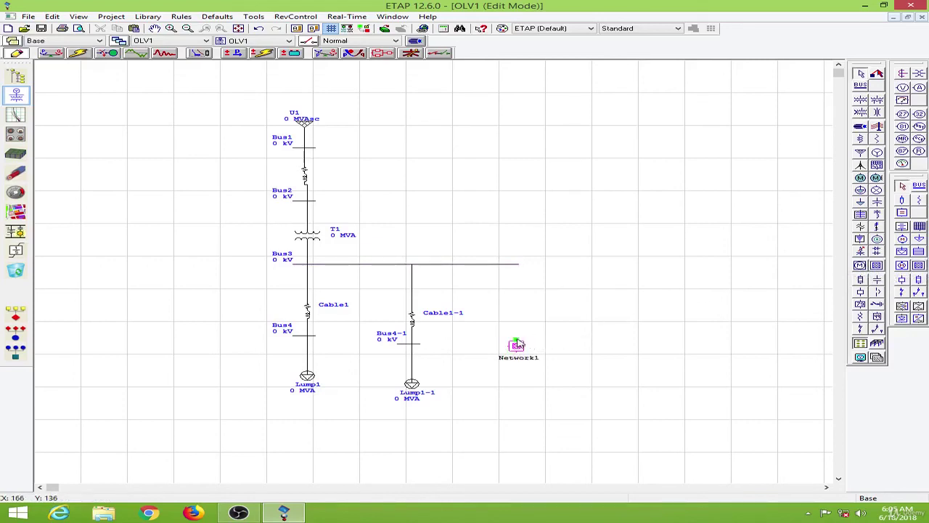
drag(517, 344, 518, 269)
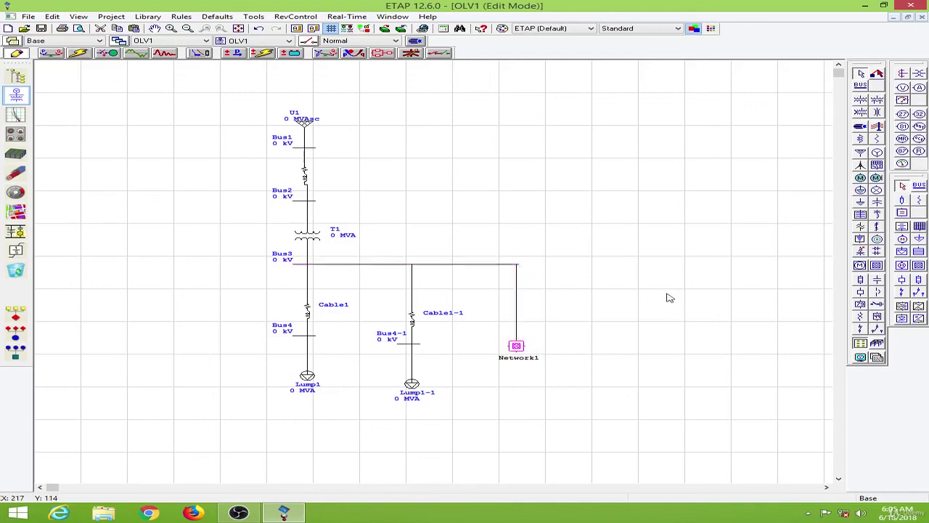
Inside Network1, turn on grid lines and connect static load Load1 to the Bus3 pin
double_click(518, 348)
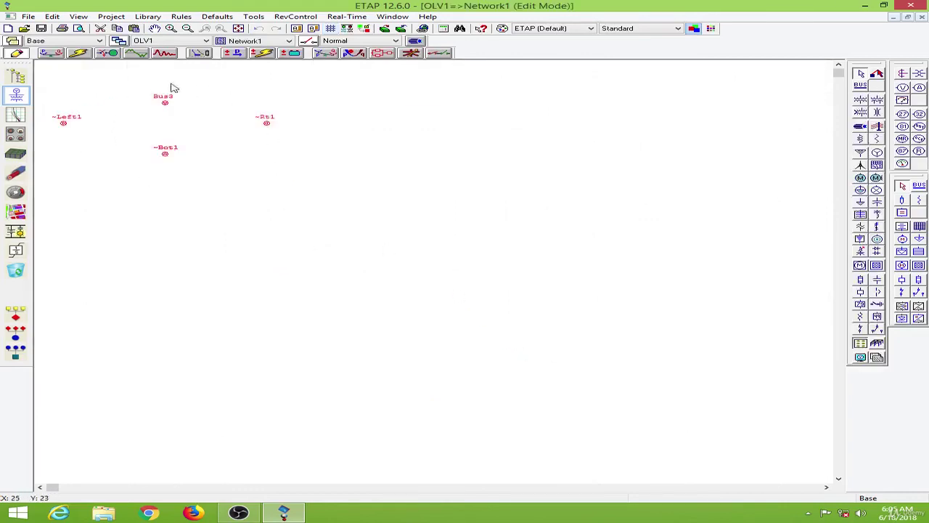
click(336, 33)
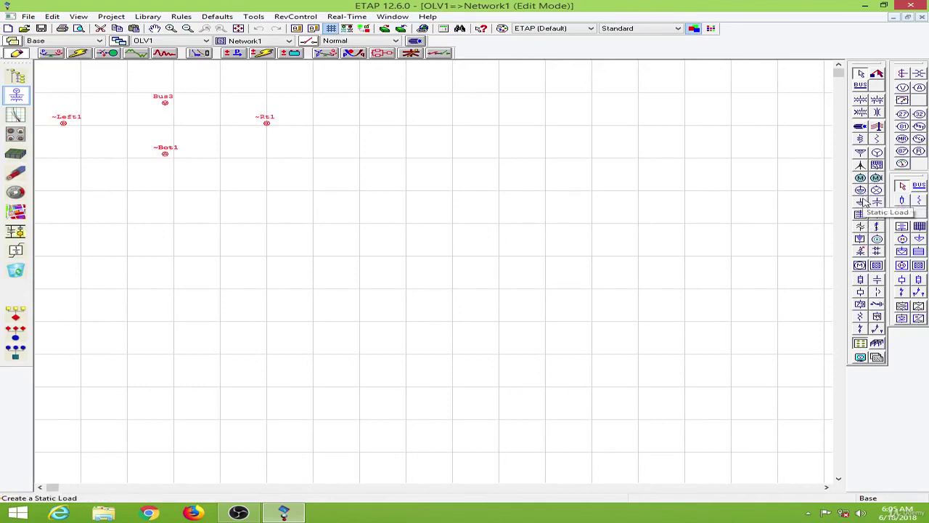
click(863, 202)
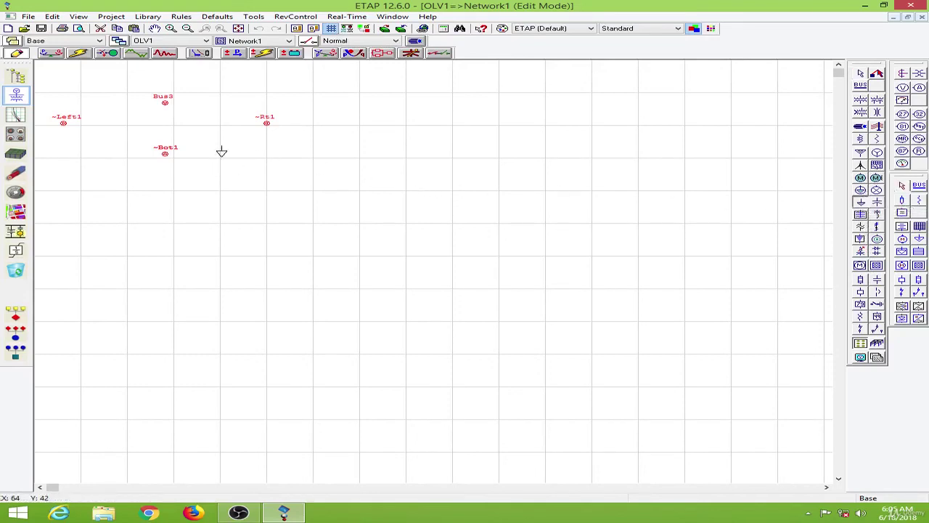
click(365, 178)
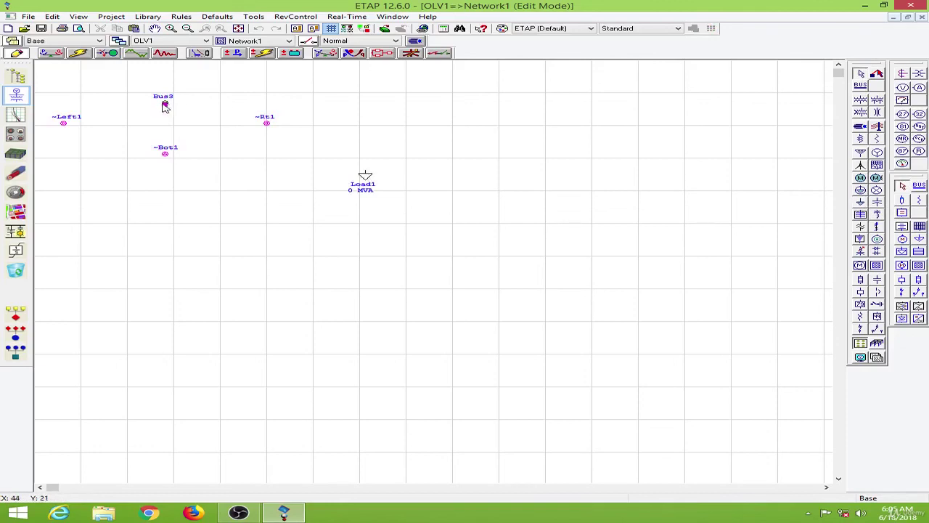
mouse_move(164, 106)
mouse_down()
mouse_move(210, 108)
mouse_move(366, 180)
mouse_move(234, 88)
mouse_move(240, 82)
mouse_up()
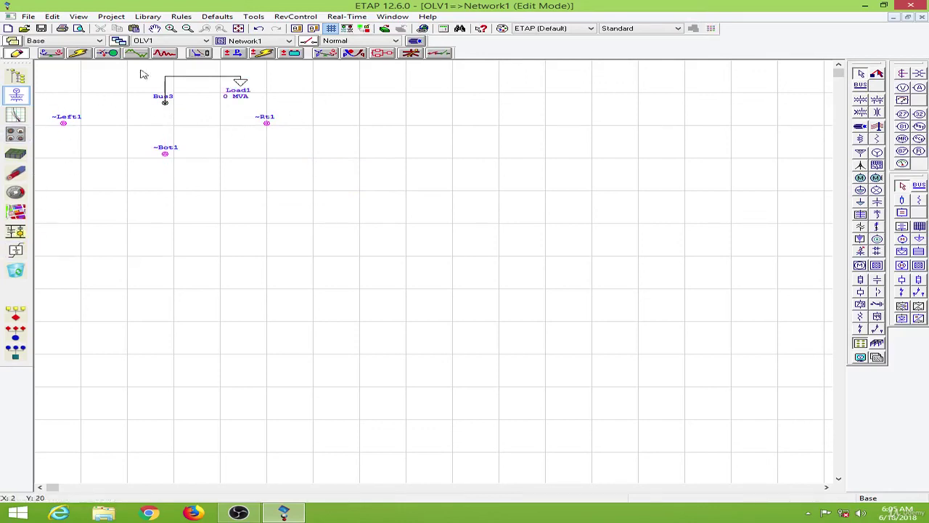
Switch to OLV1 via the Window menu, reopen Network1, then switch back to OLV1
click(392, 16)
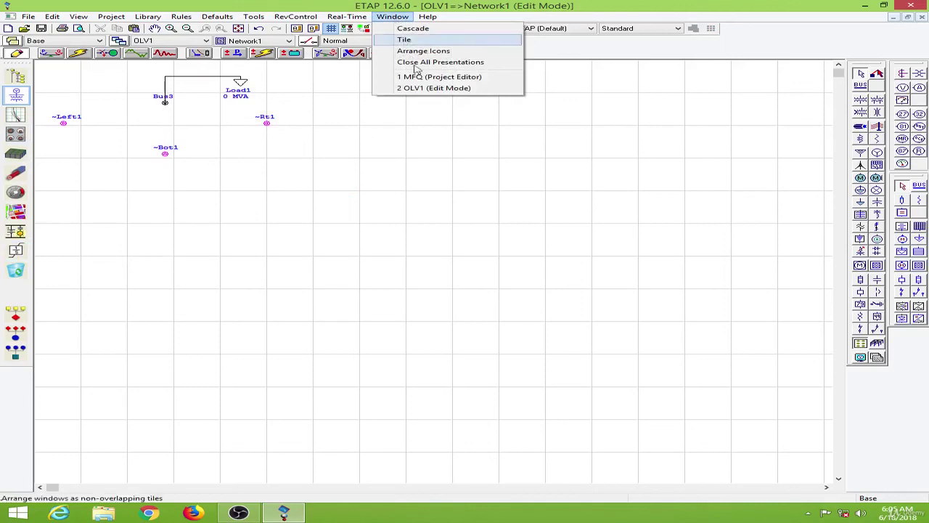
click(436, 88)
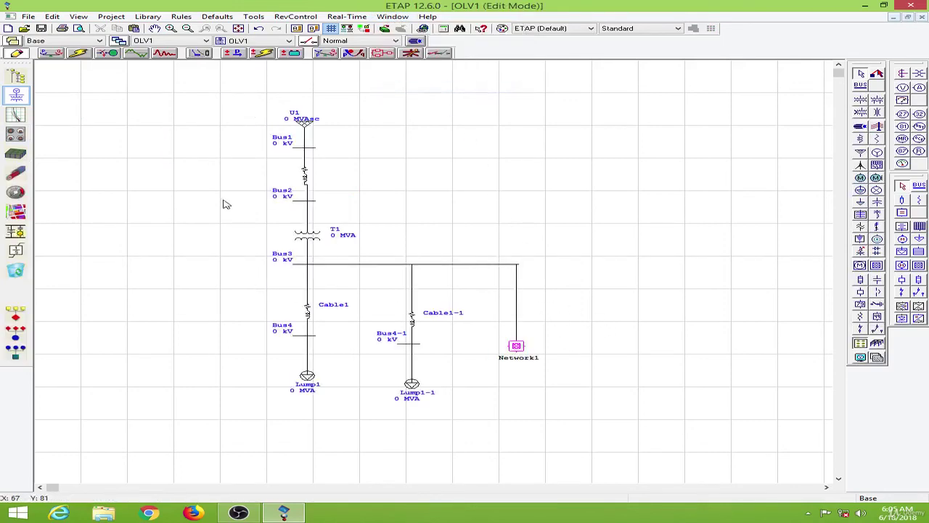
double_click(516, 347)
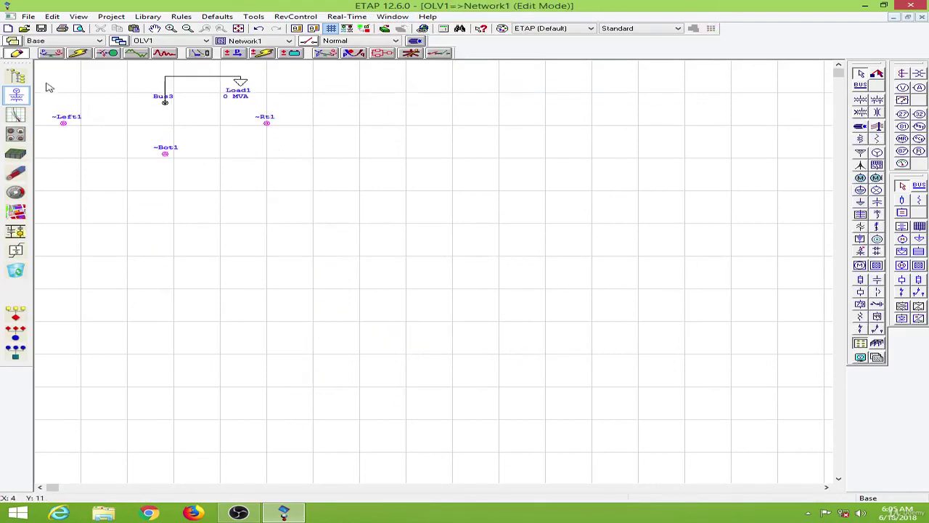
click(392, 16)
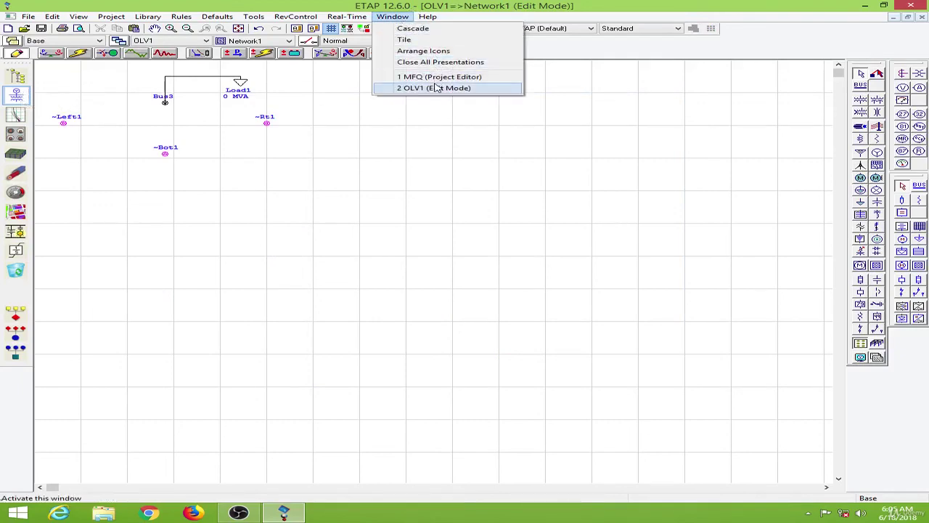
click(428, 88)
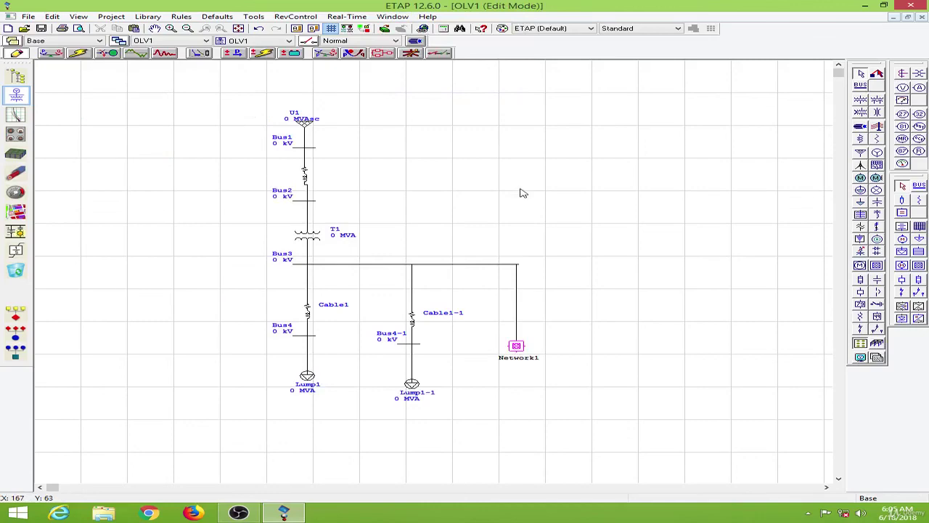